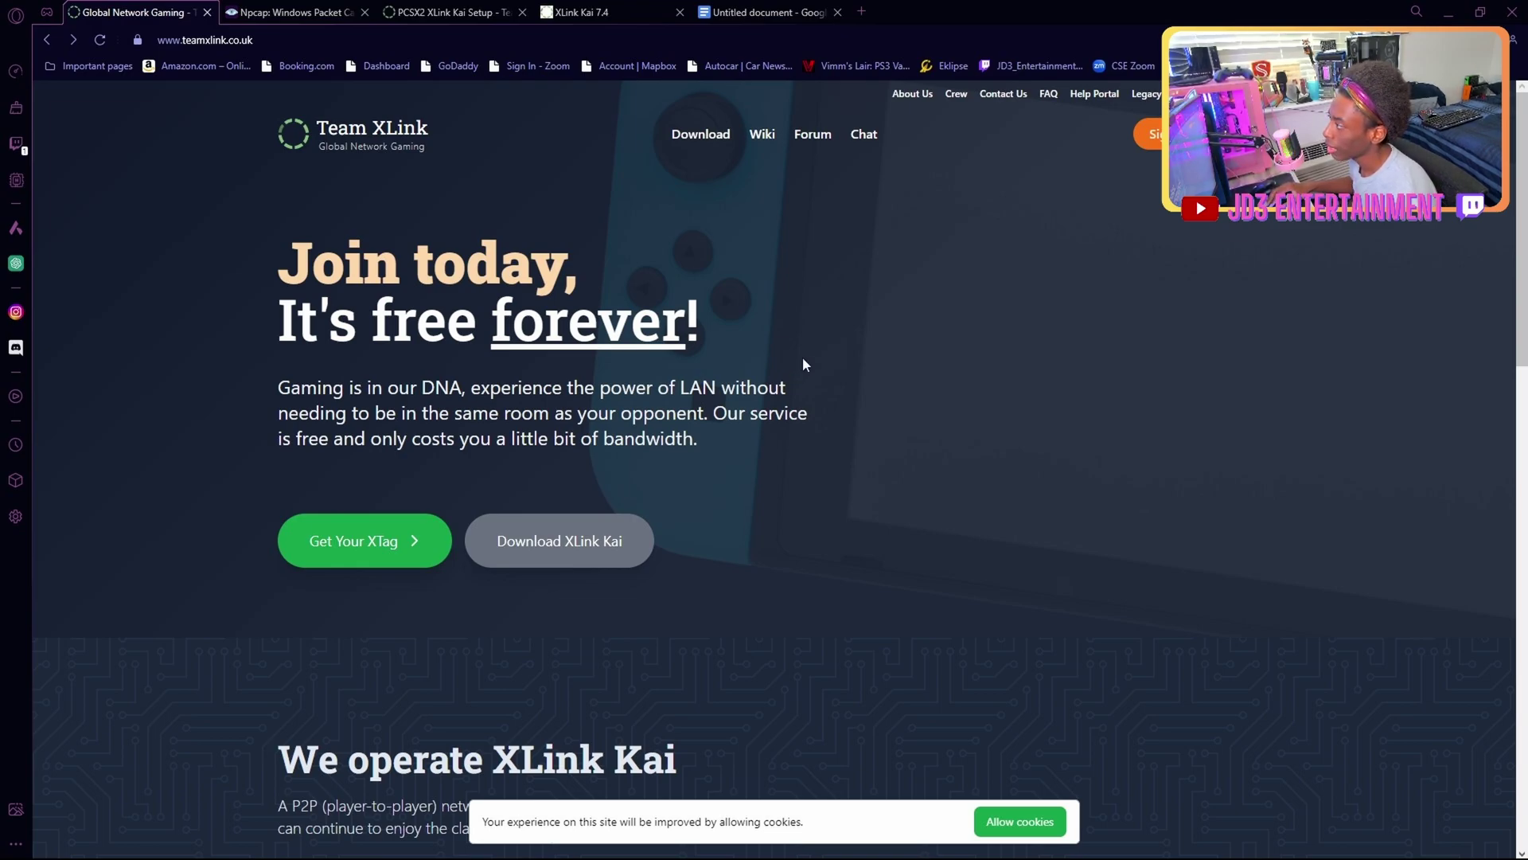
- Open the XLink Kai download page and view the list of available Evolution 7.4 versions
click(627, 561)
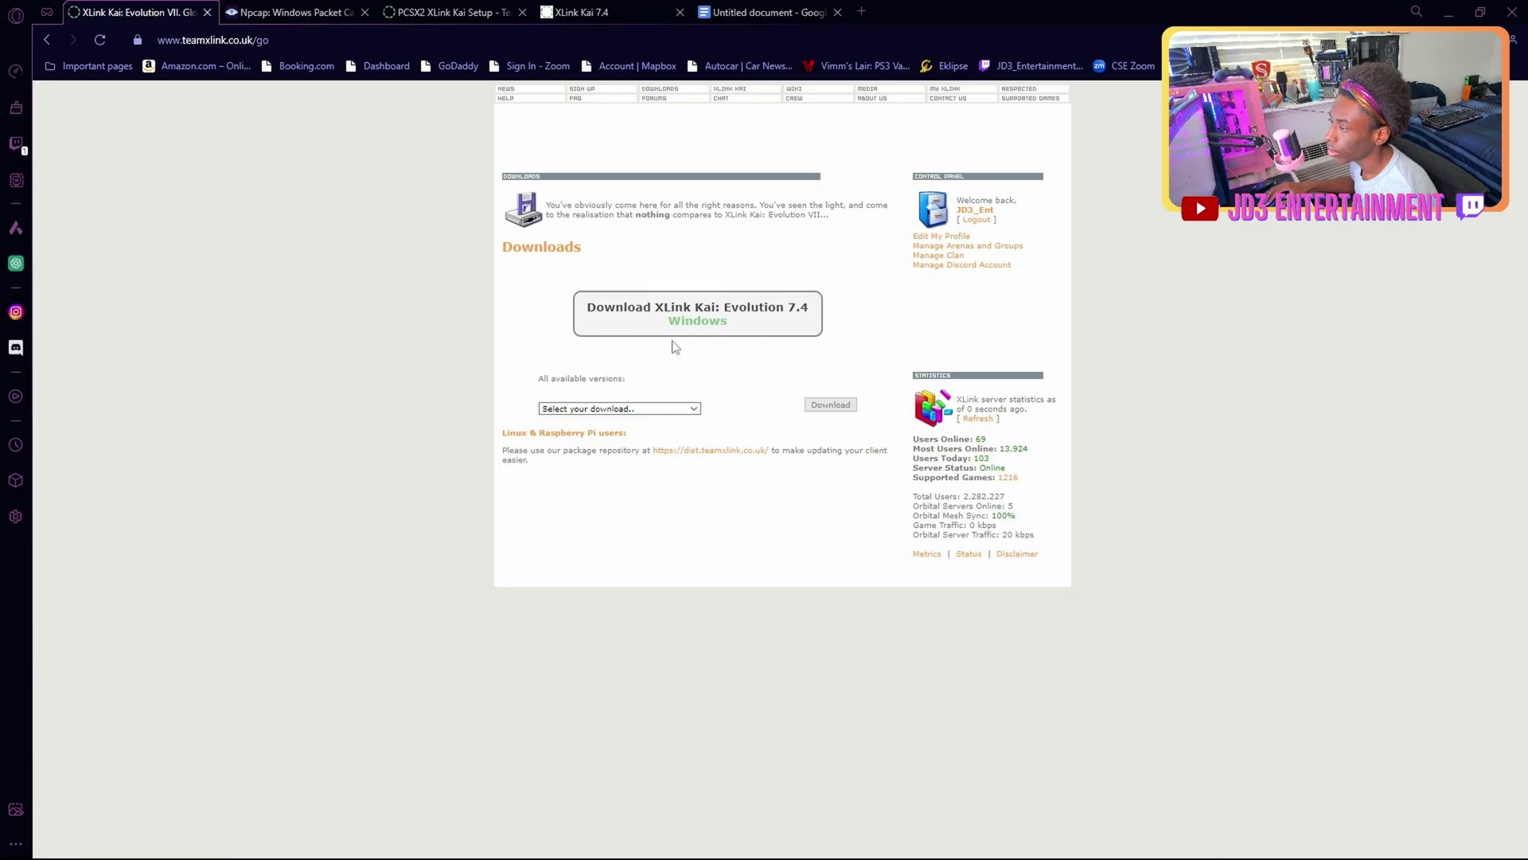
click(723, 337)
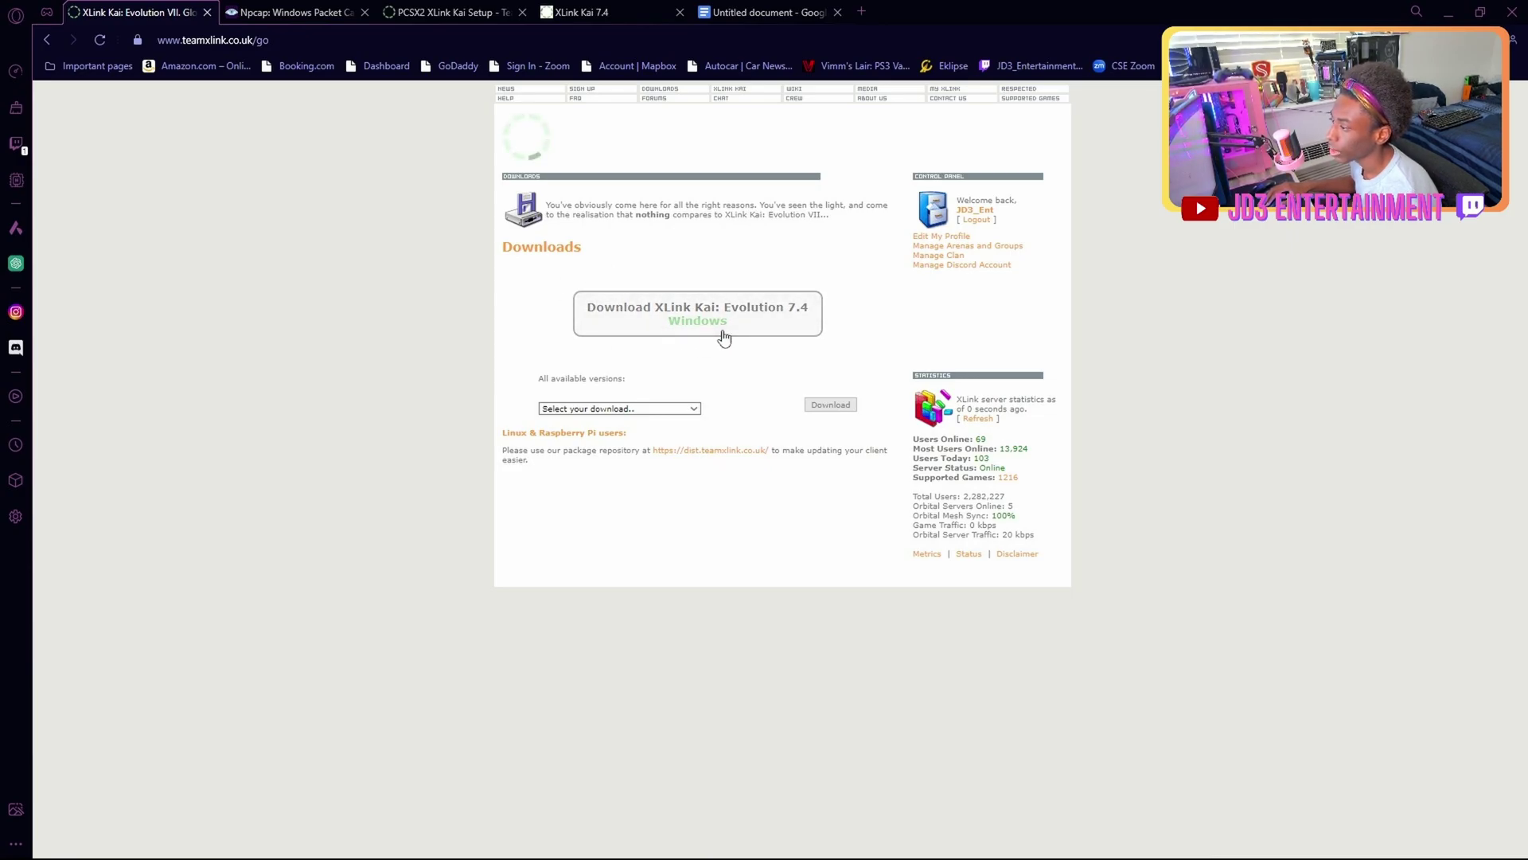
click(679, 407)
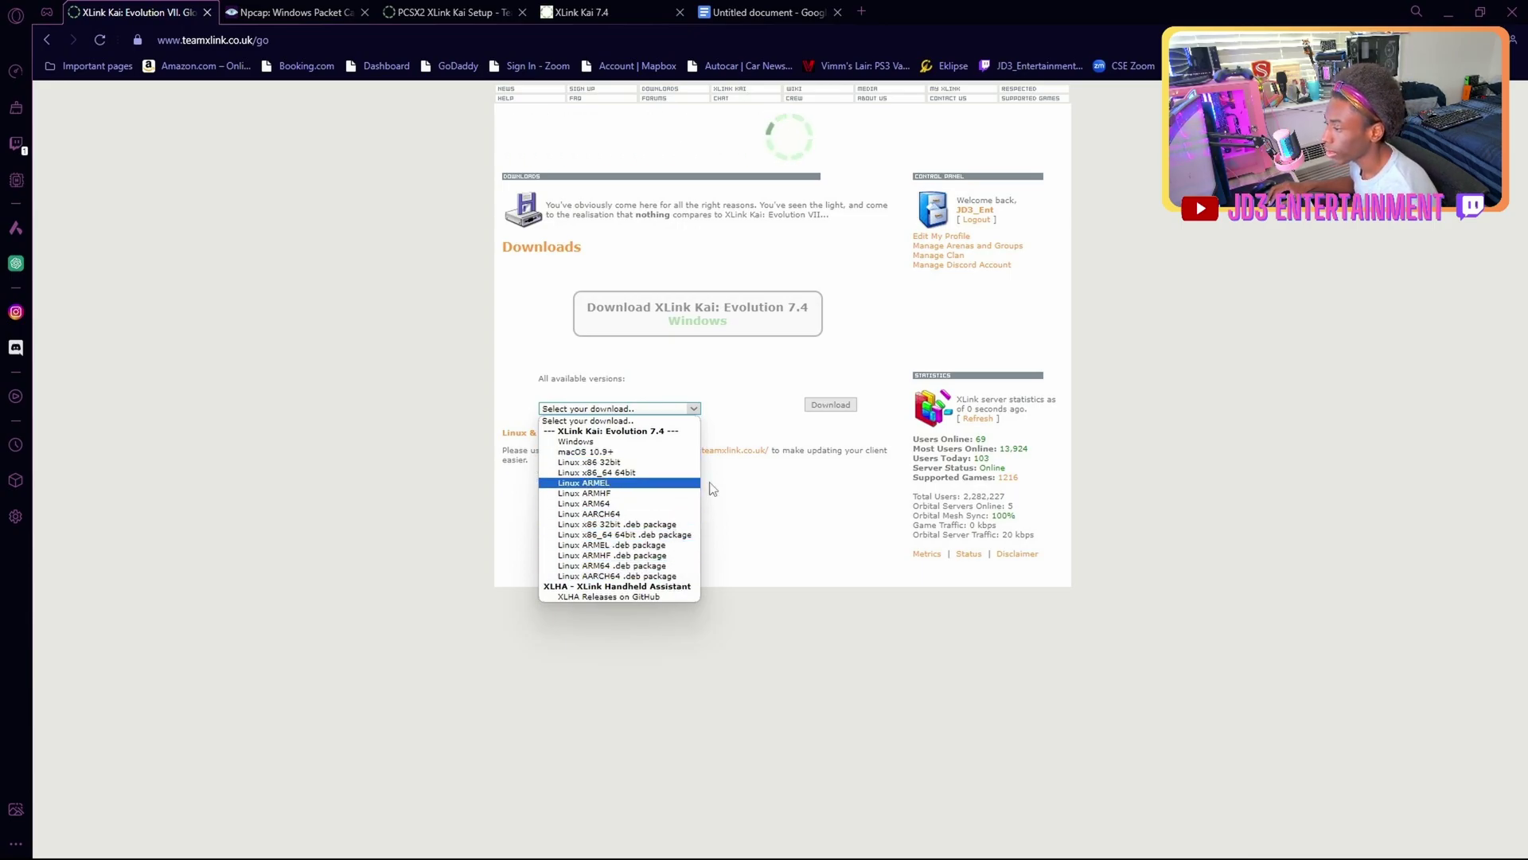
click(749, 406)
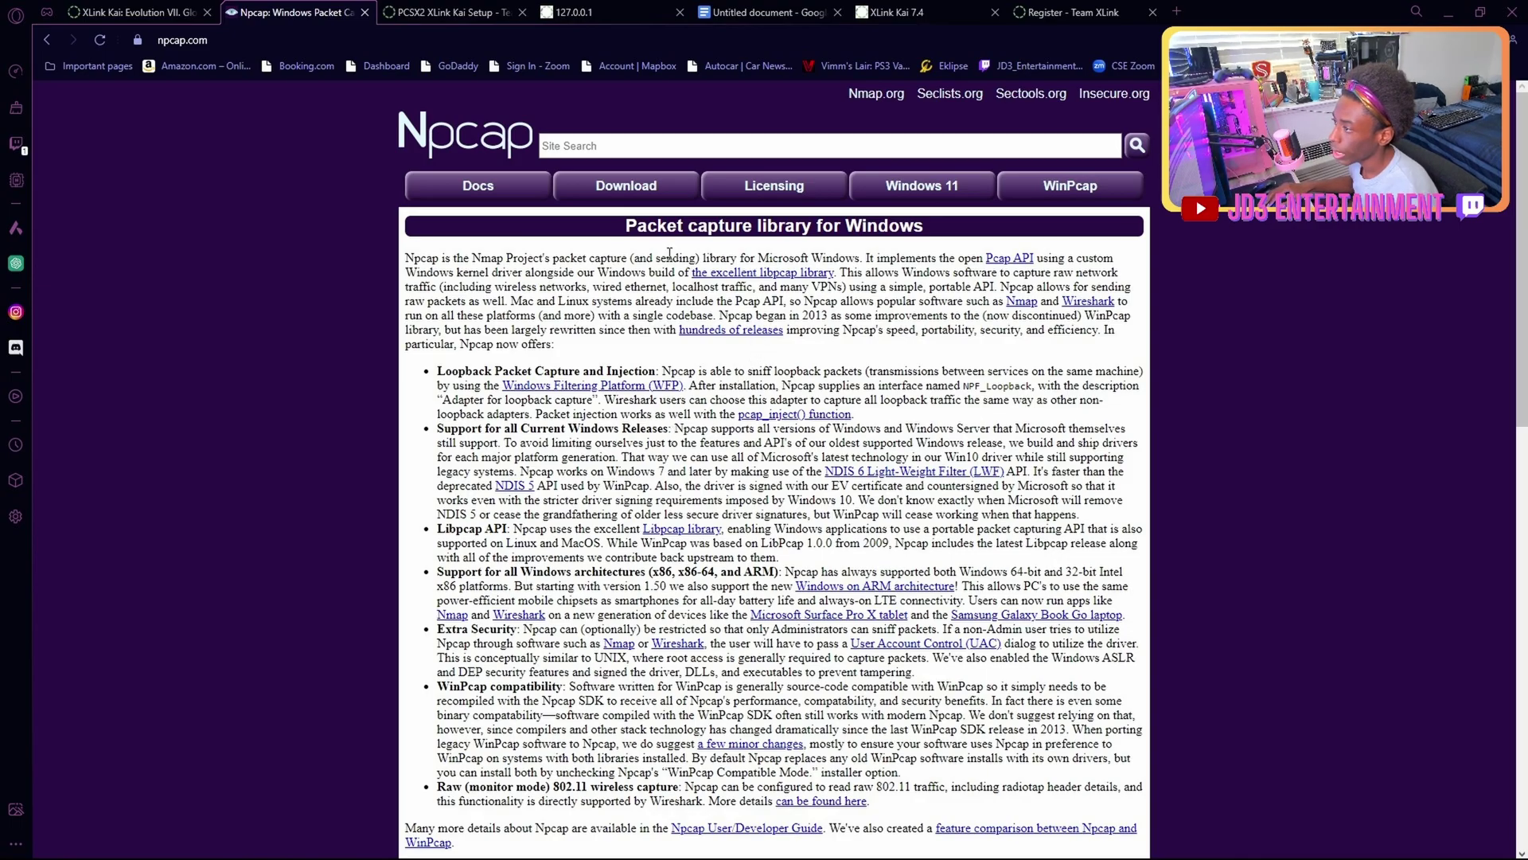
- Look over the Npcap page, including its section on downloading and installing the free edition
scroll(830, 460, down, 8)
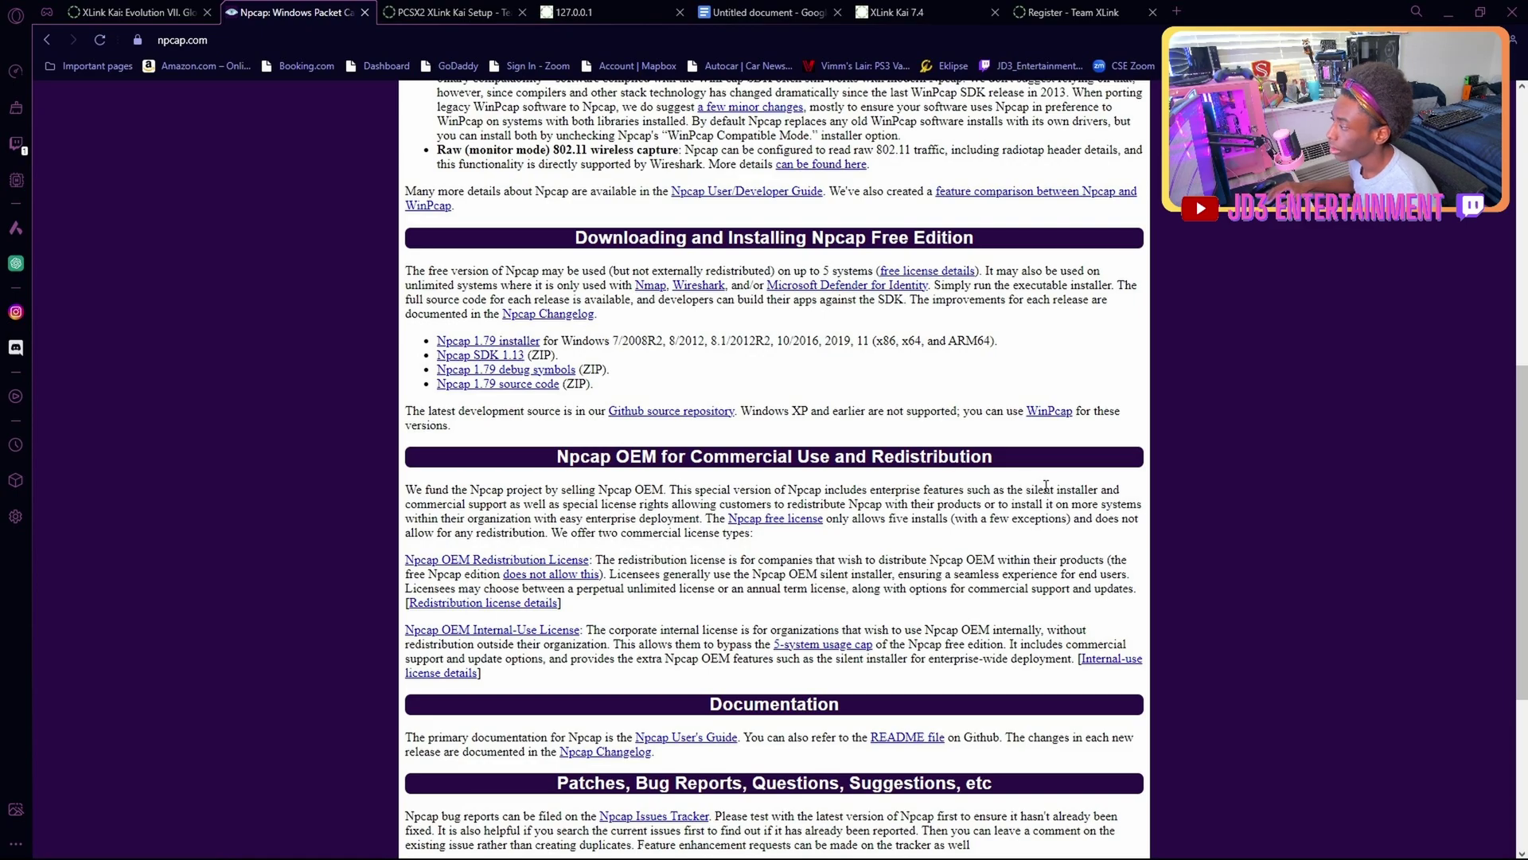
scroll(1112, 476, up, 5)
scroll(1112, 476, up, 3)
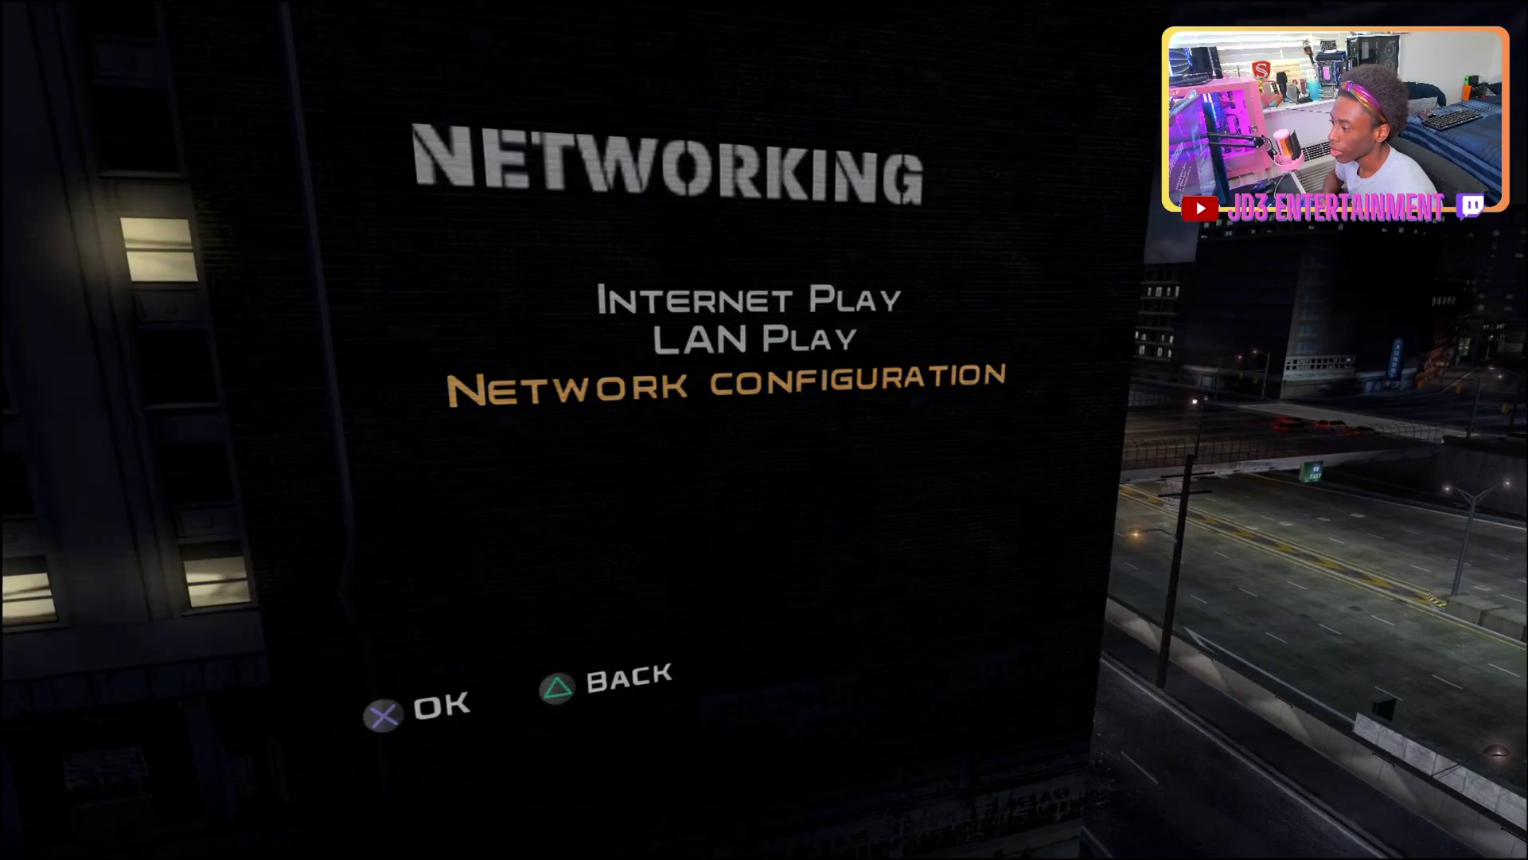
- Enter the game's Network Configuration and launch the Create/Edit network configurations utility
key(Return)
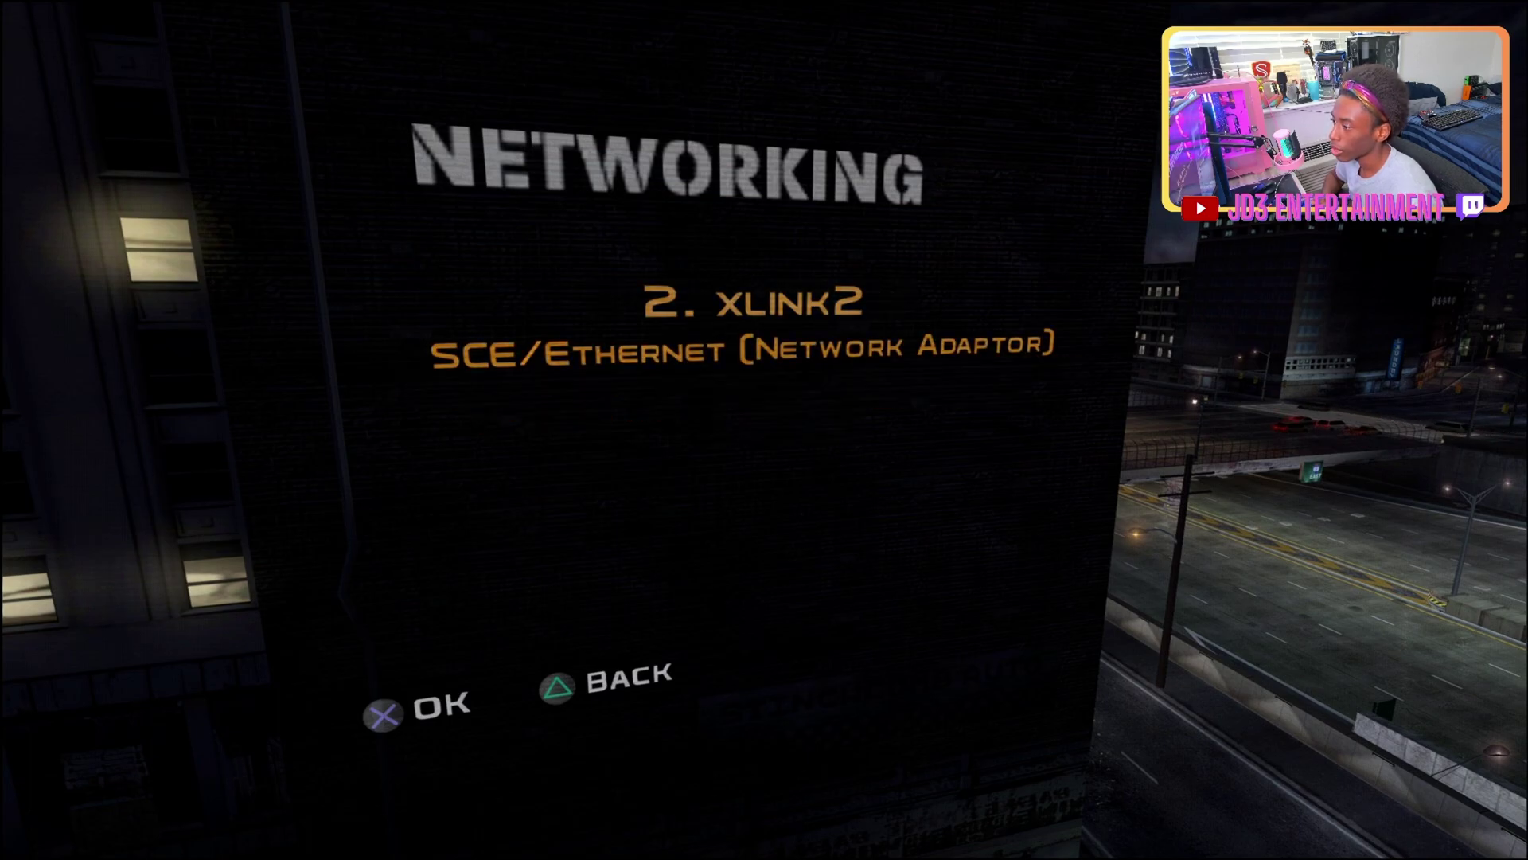
key(Down)
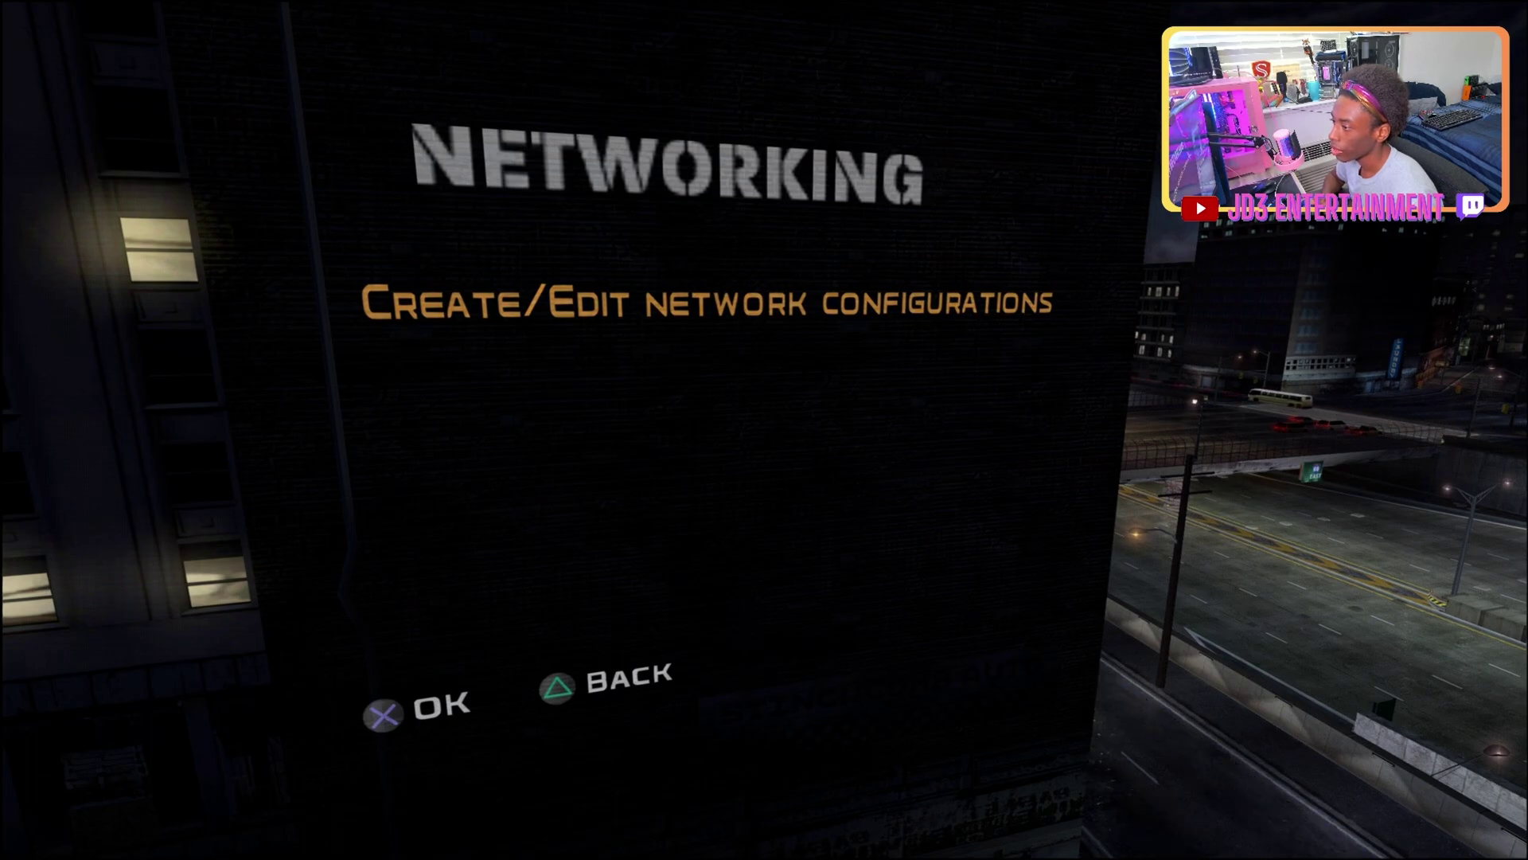
key(Return)
key(Up)
key(Return)
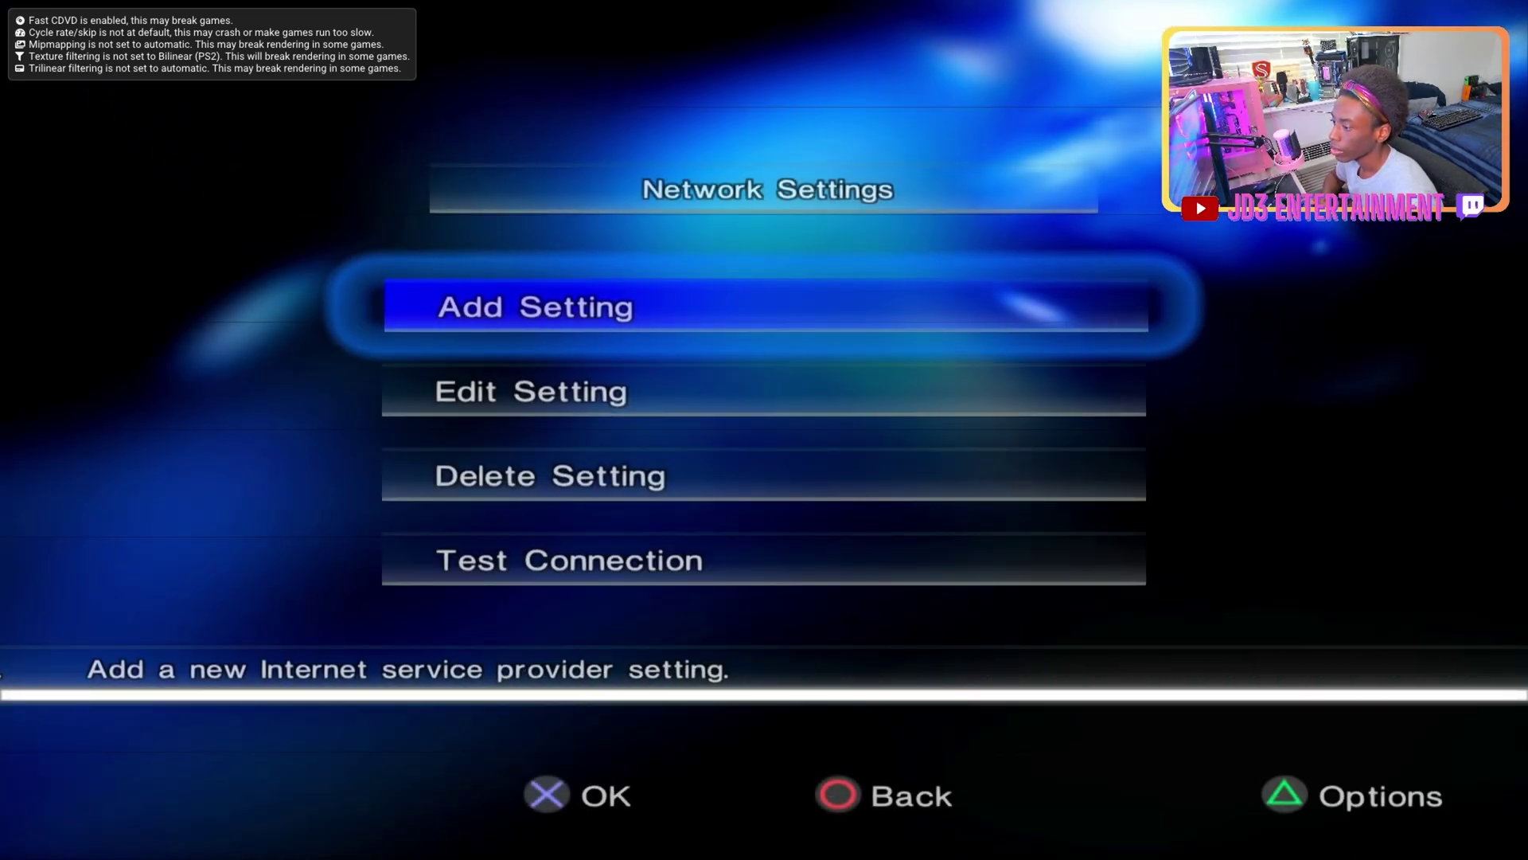
- Start adding a network setting on MEMORY CARD Slot 1, using the SCE/Ethernet (Network Adaptor) hardware
key(Return)
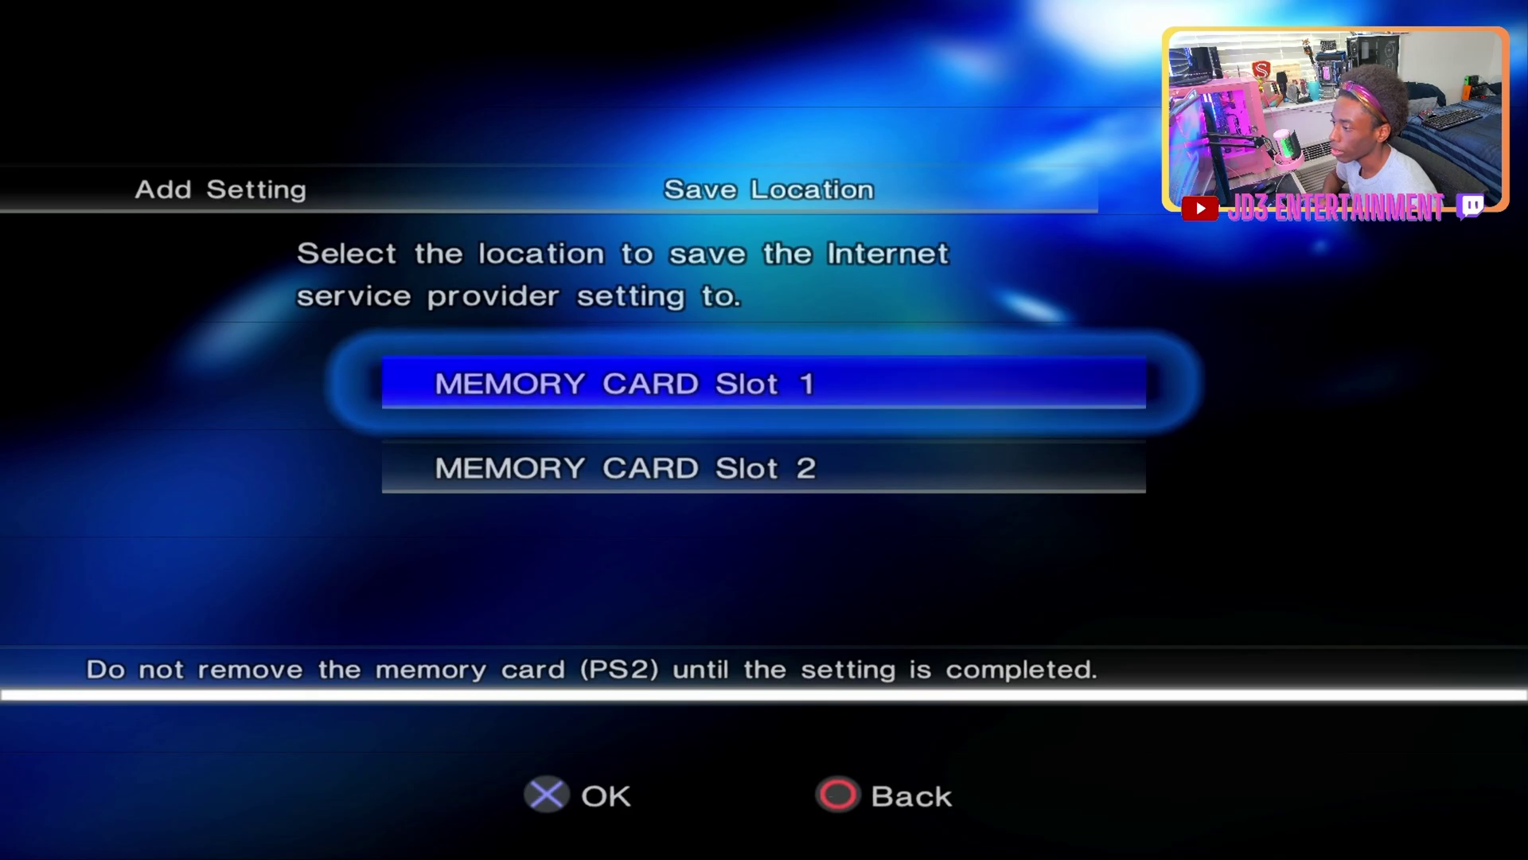
key(Return)
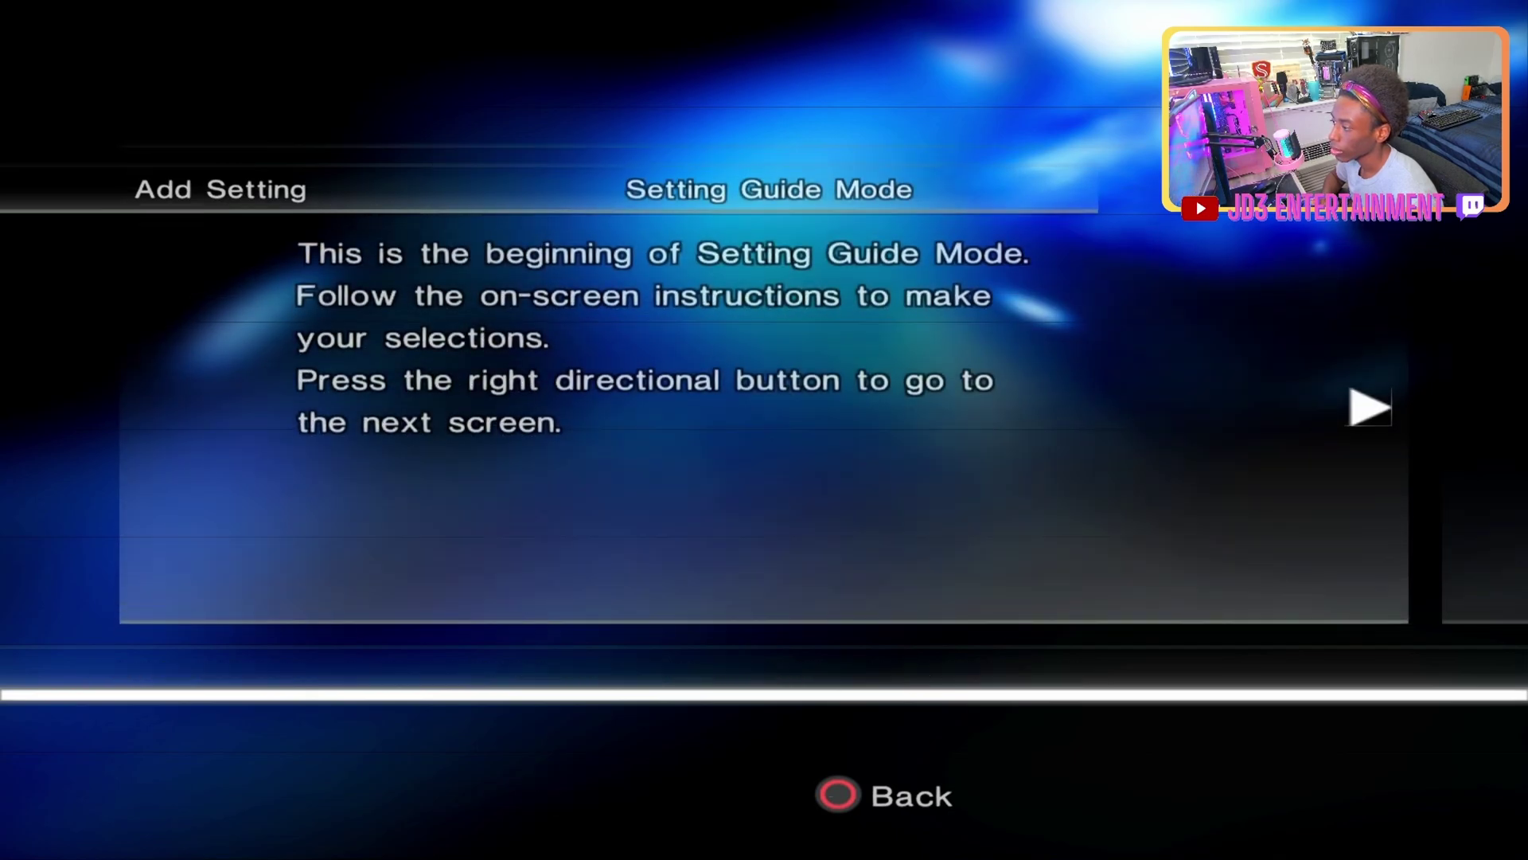
key(Right)
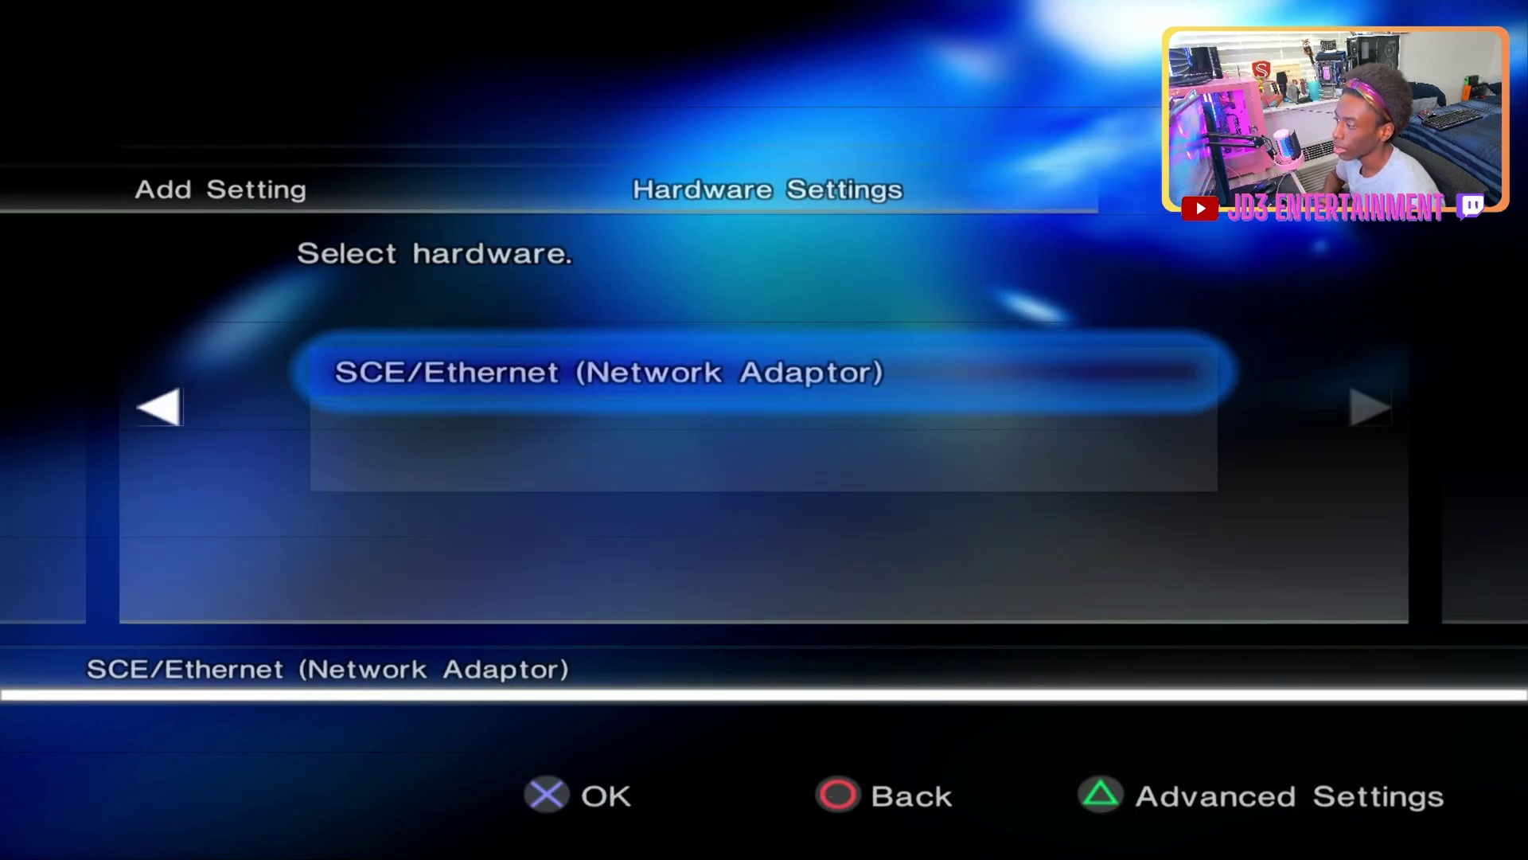
key(Return)
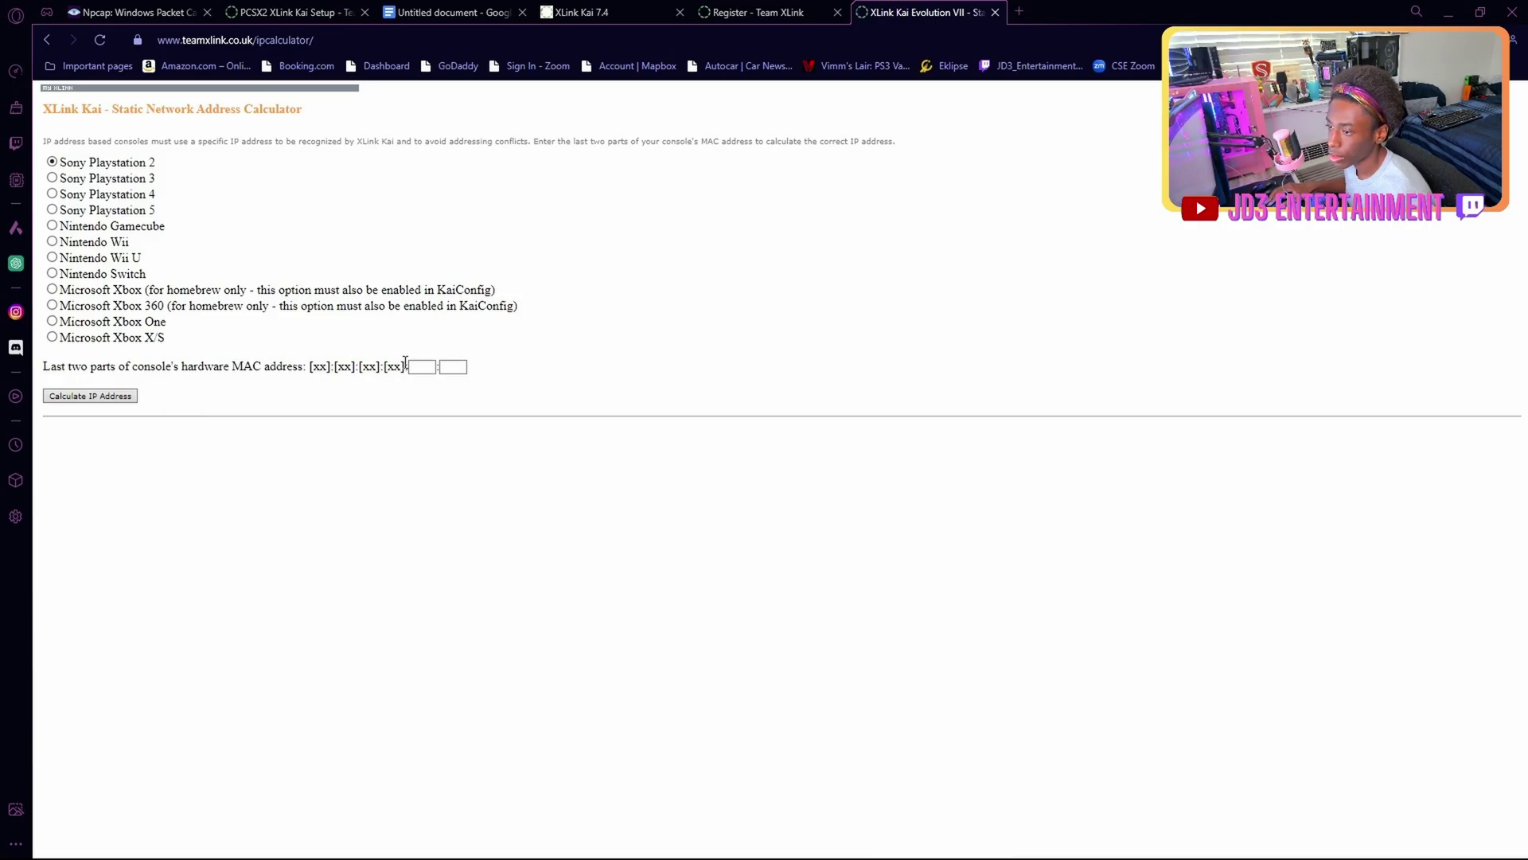
- Examine the MAC address entry for Sony Playstation 2 in the XLink Kai Static Network Address Calculator
drag(403, 365, 429, 392)
click(430, 392)
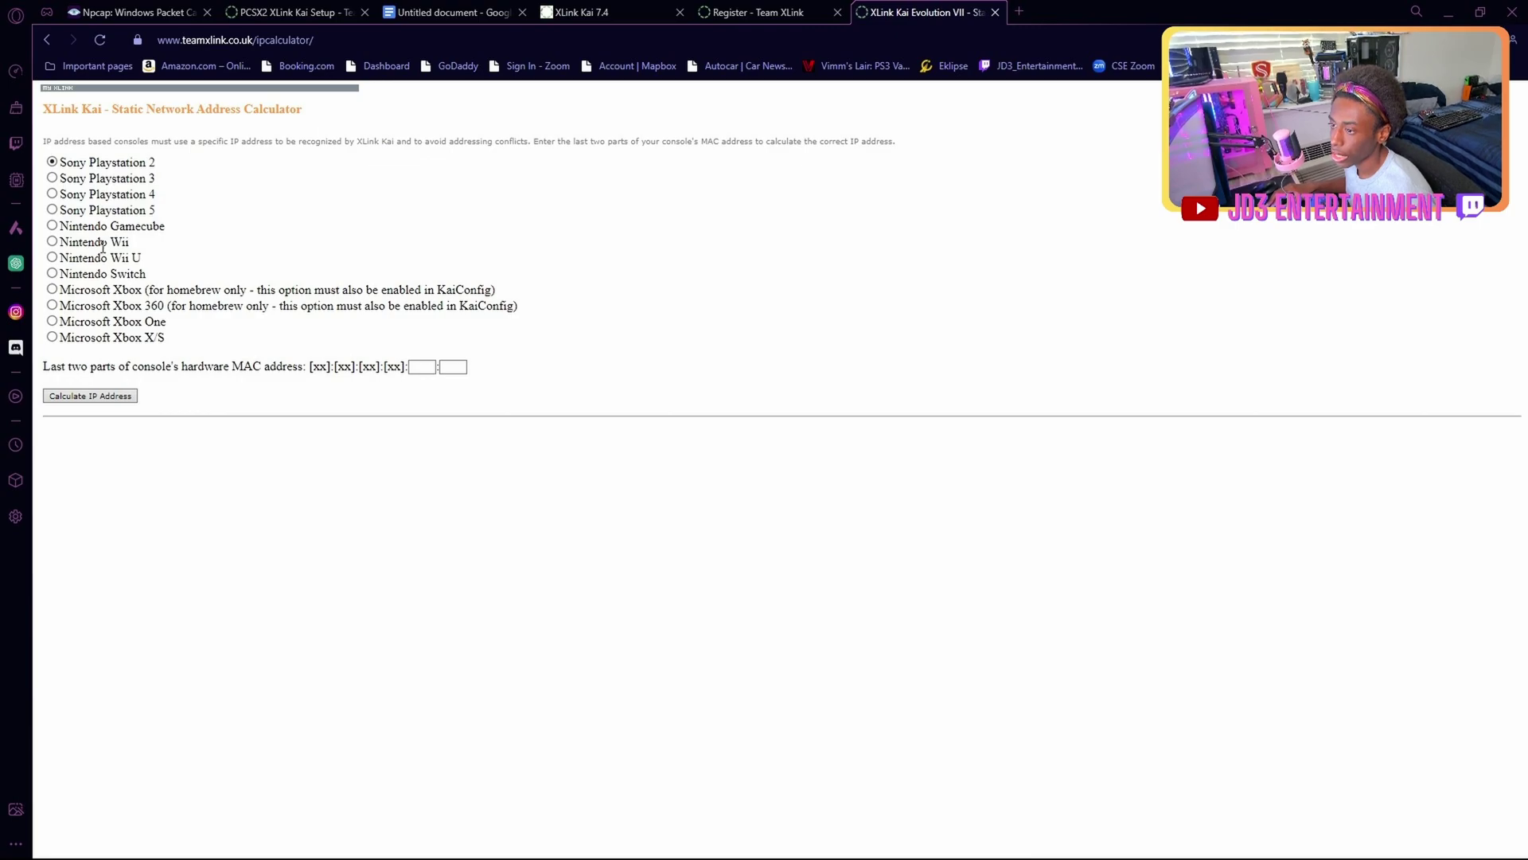
- Switch to the PCSX2 game window, select the SCE/Ethernet network adaptor, and set the PPPoE login to Not Required
mouse_move(1080, 852)
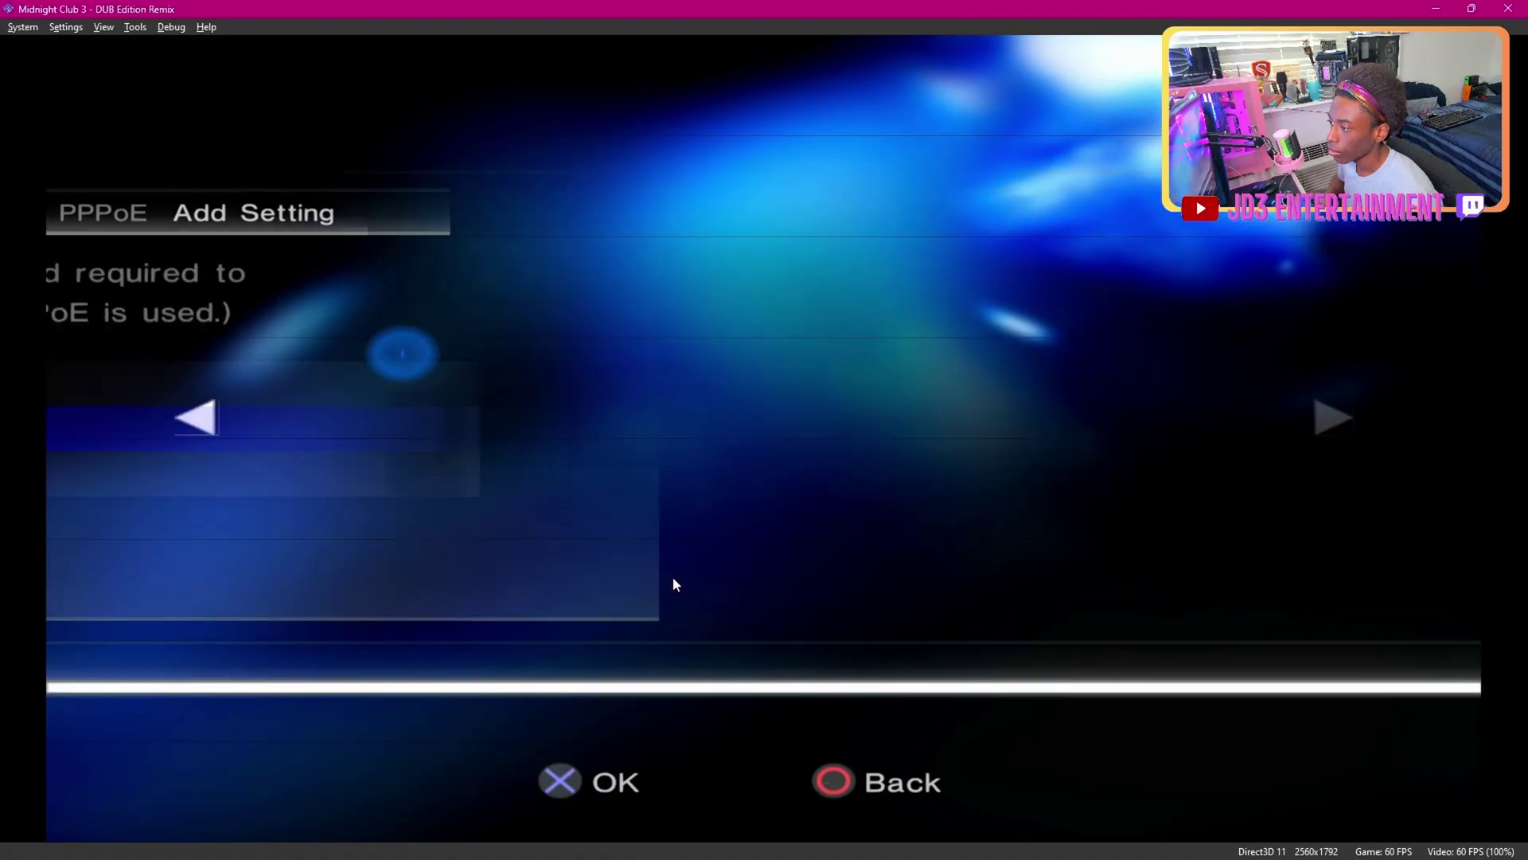
click(437, 841)
key(Return)
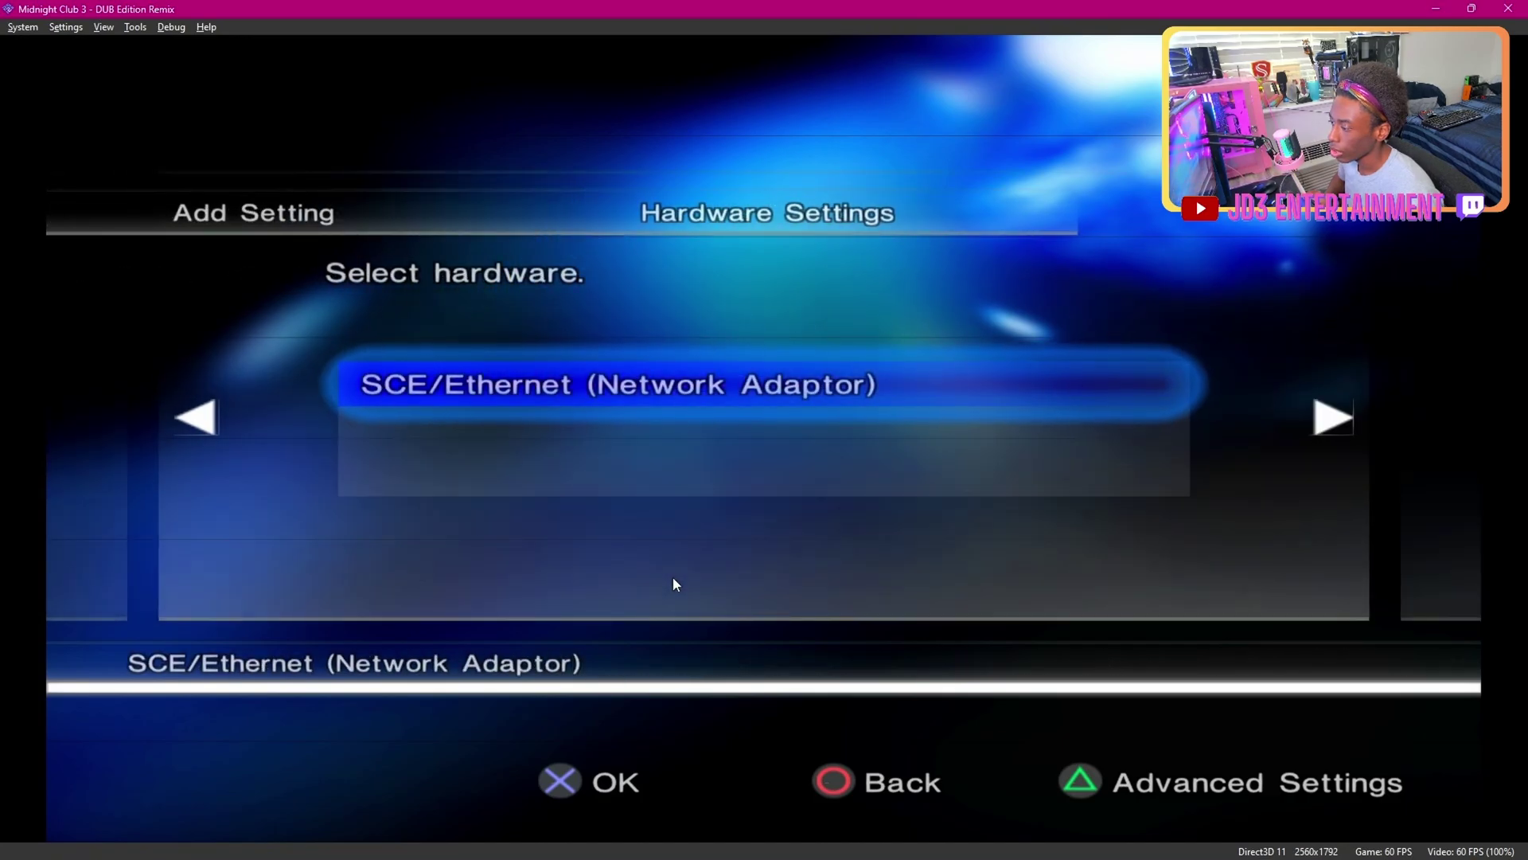
key(Return)
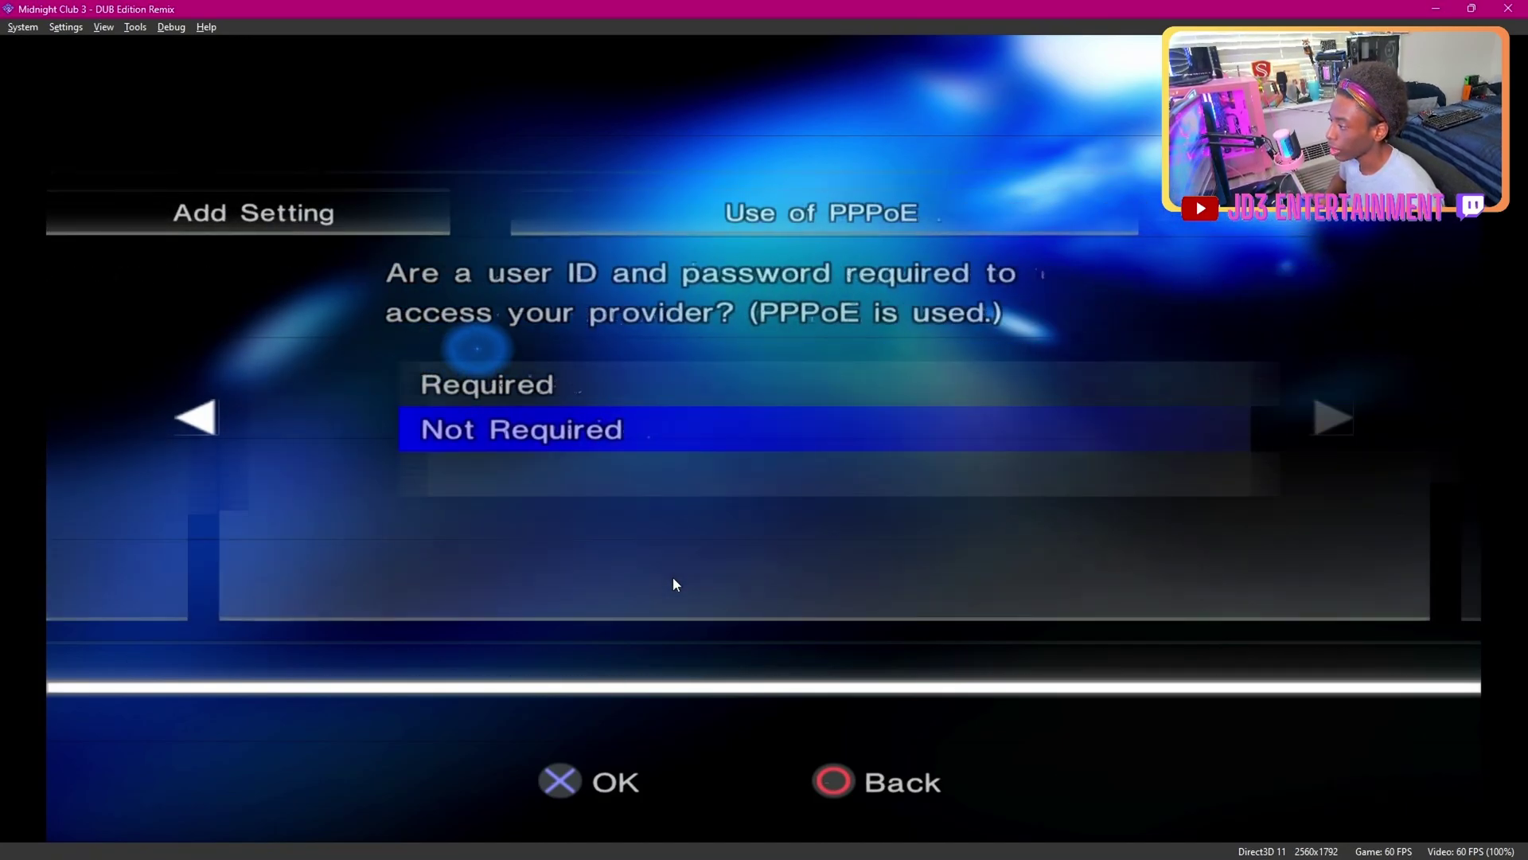
key(Return)
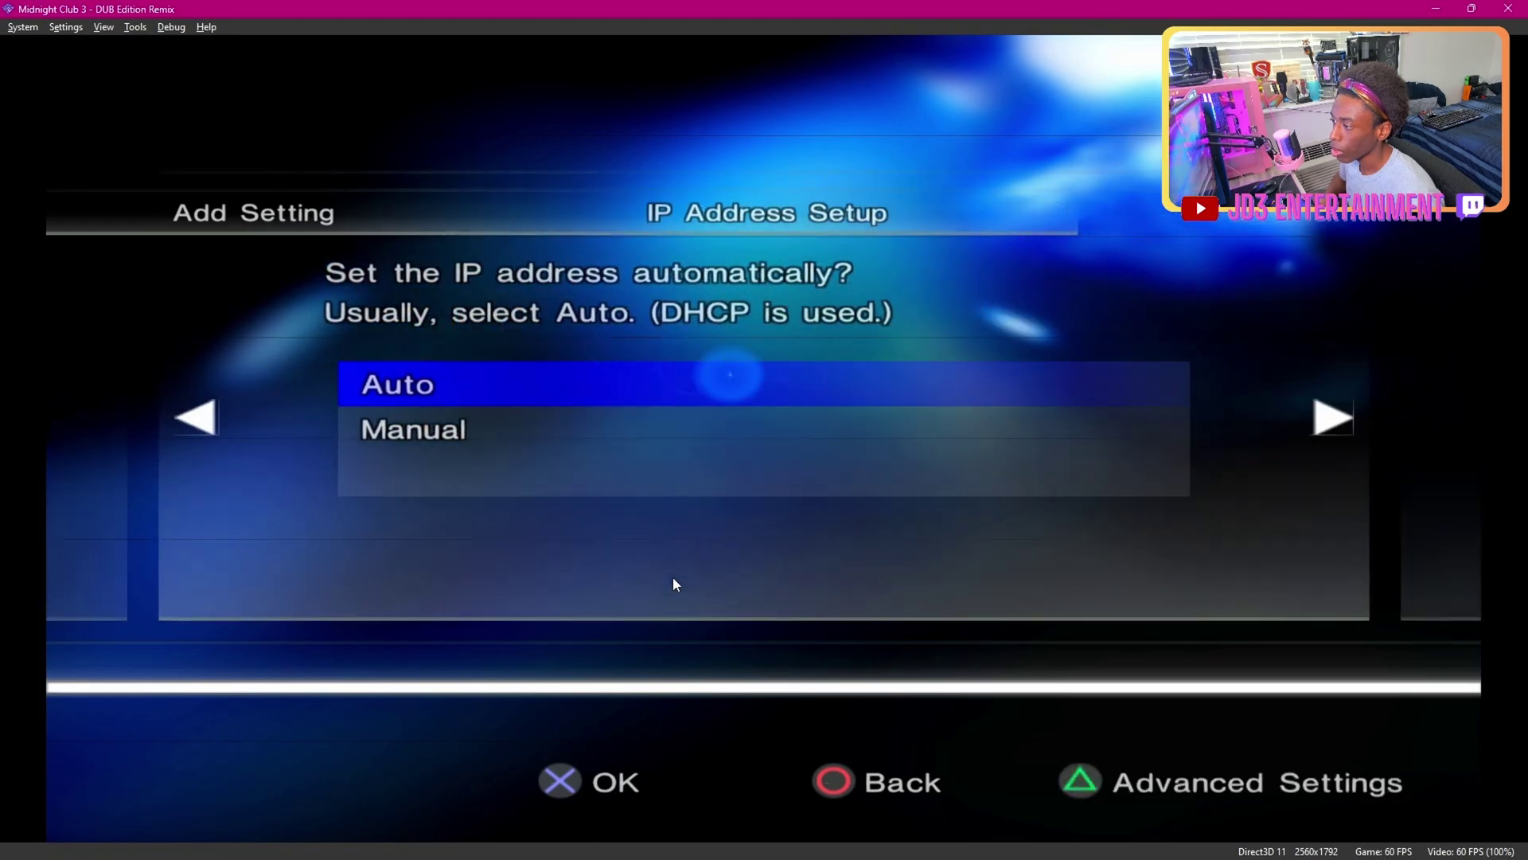
- Try the Manual IP address setup, go through the IP address, netmask and default router fields, and return to the setup choice
key(Down)
key(Return)
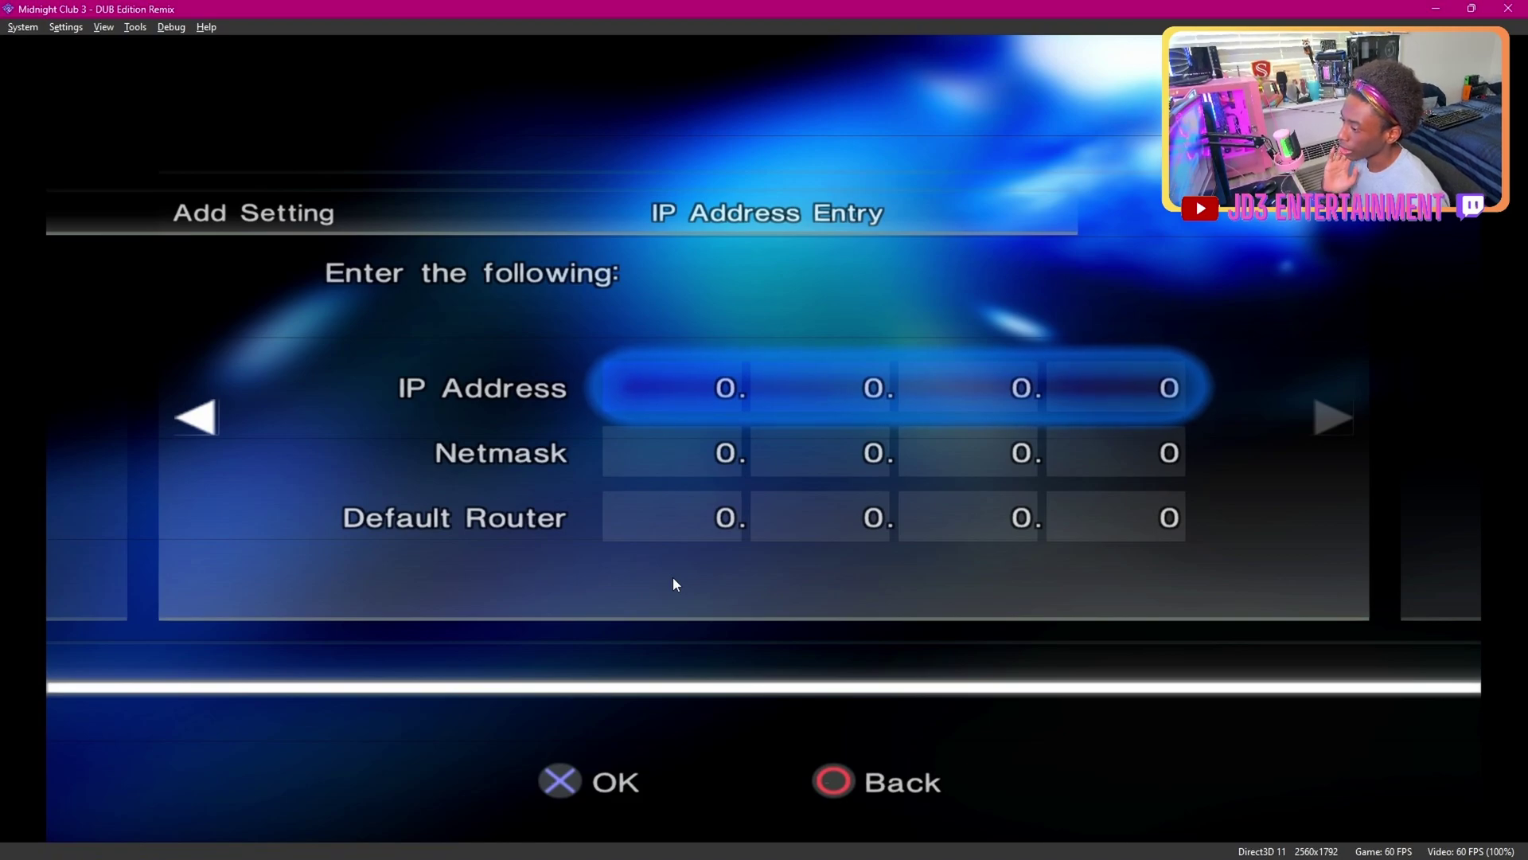
key(Down)
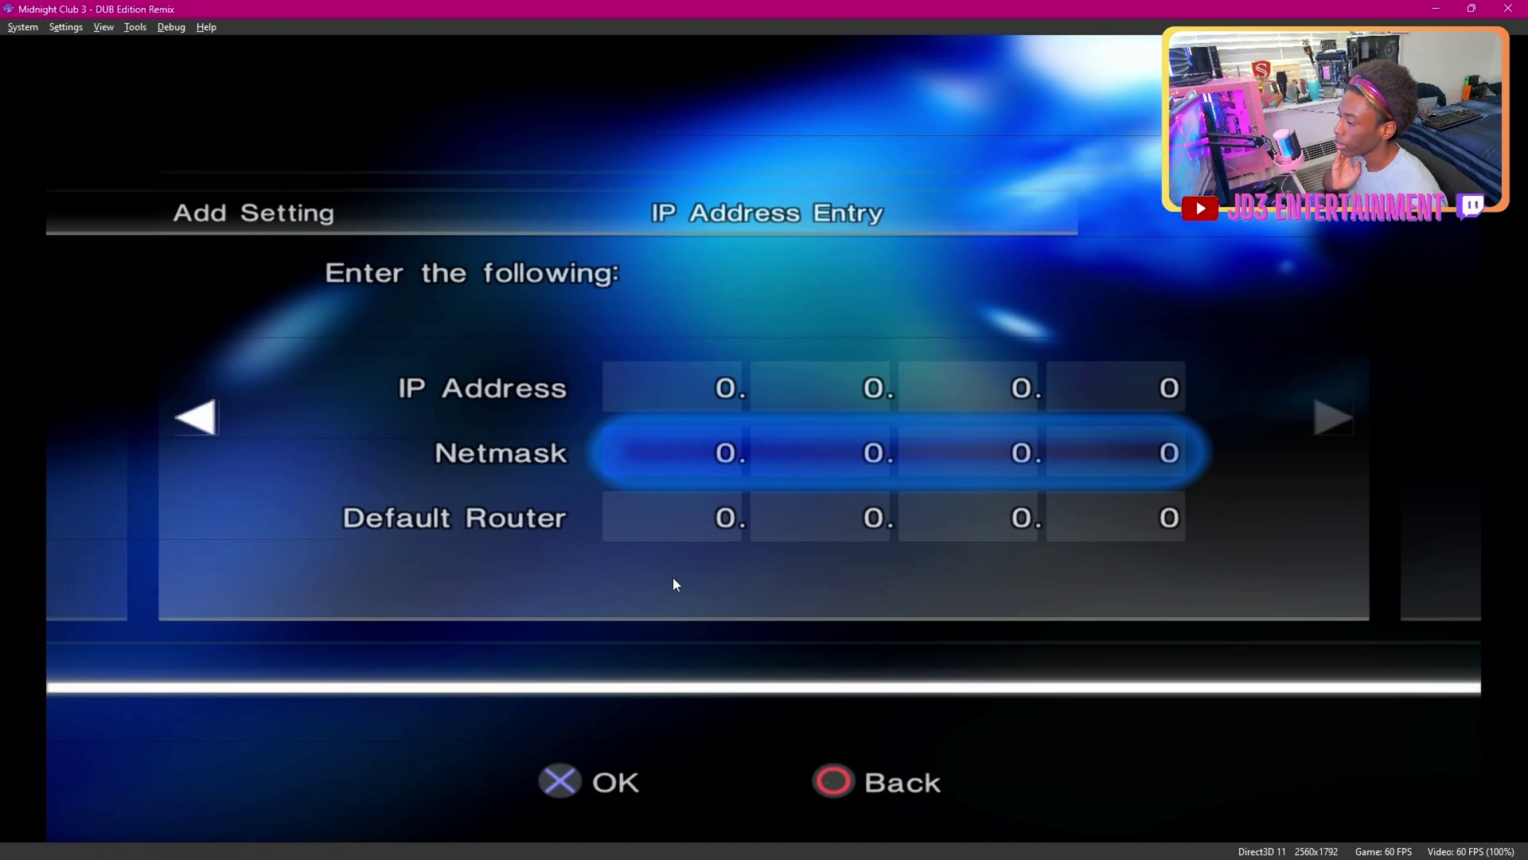
key(Down)
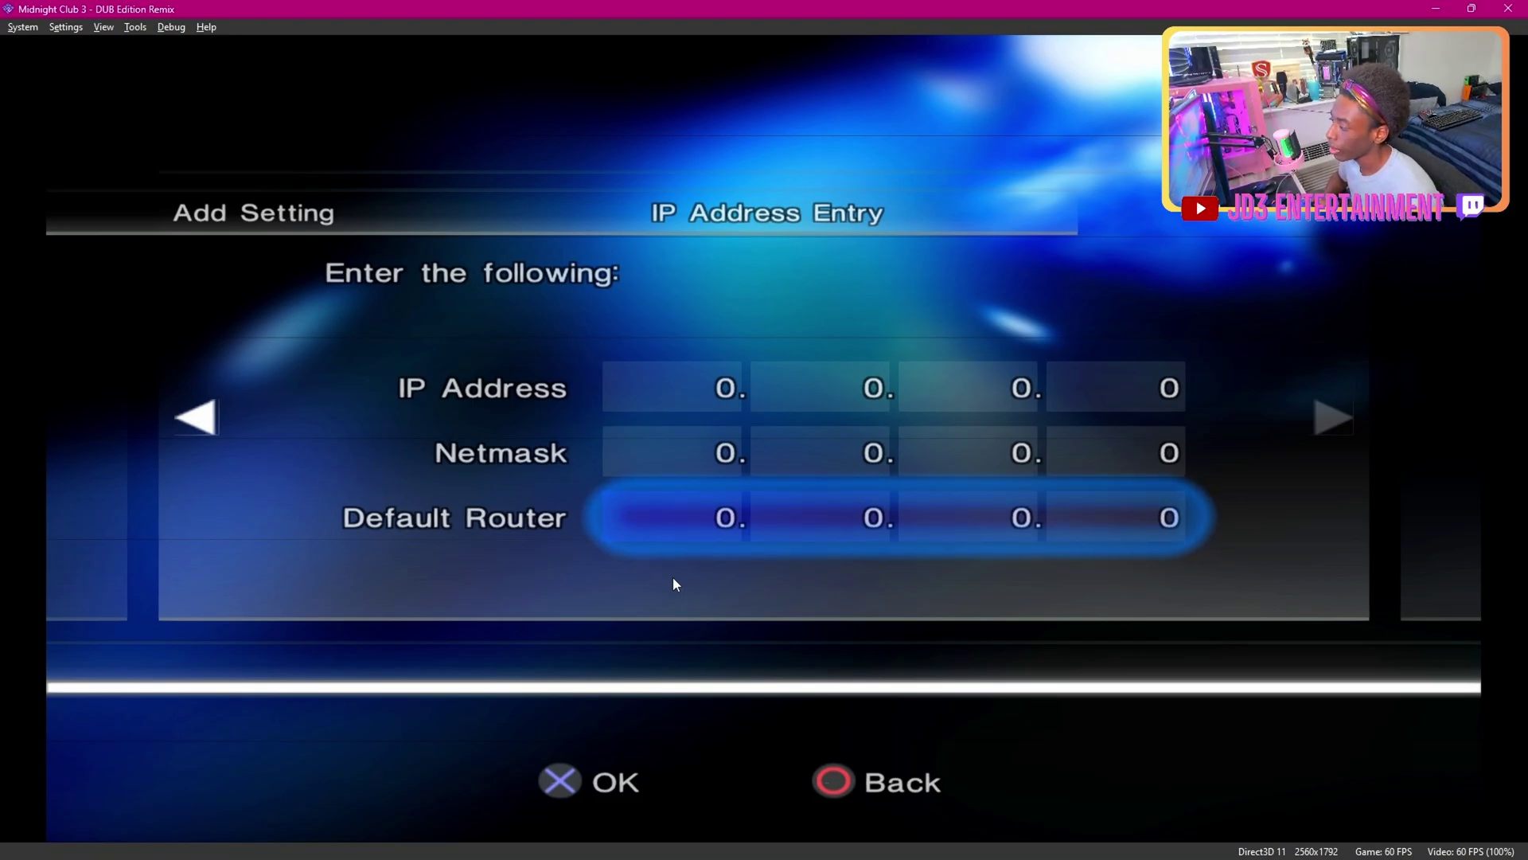
key(Return)
key(Return)
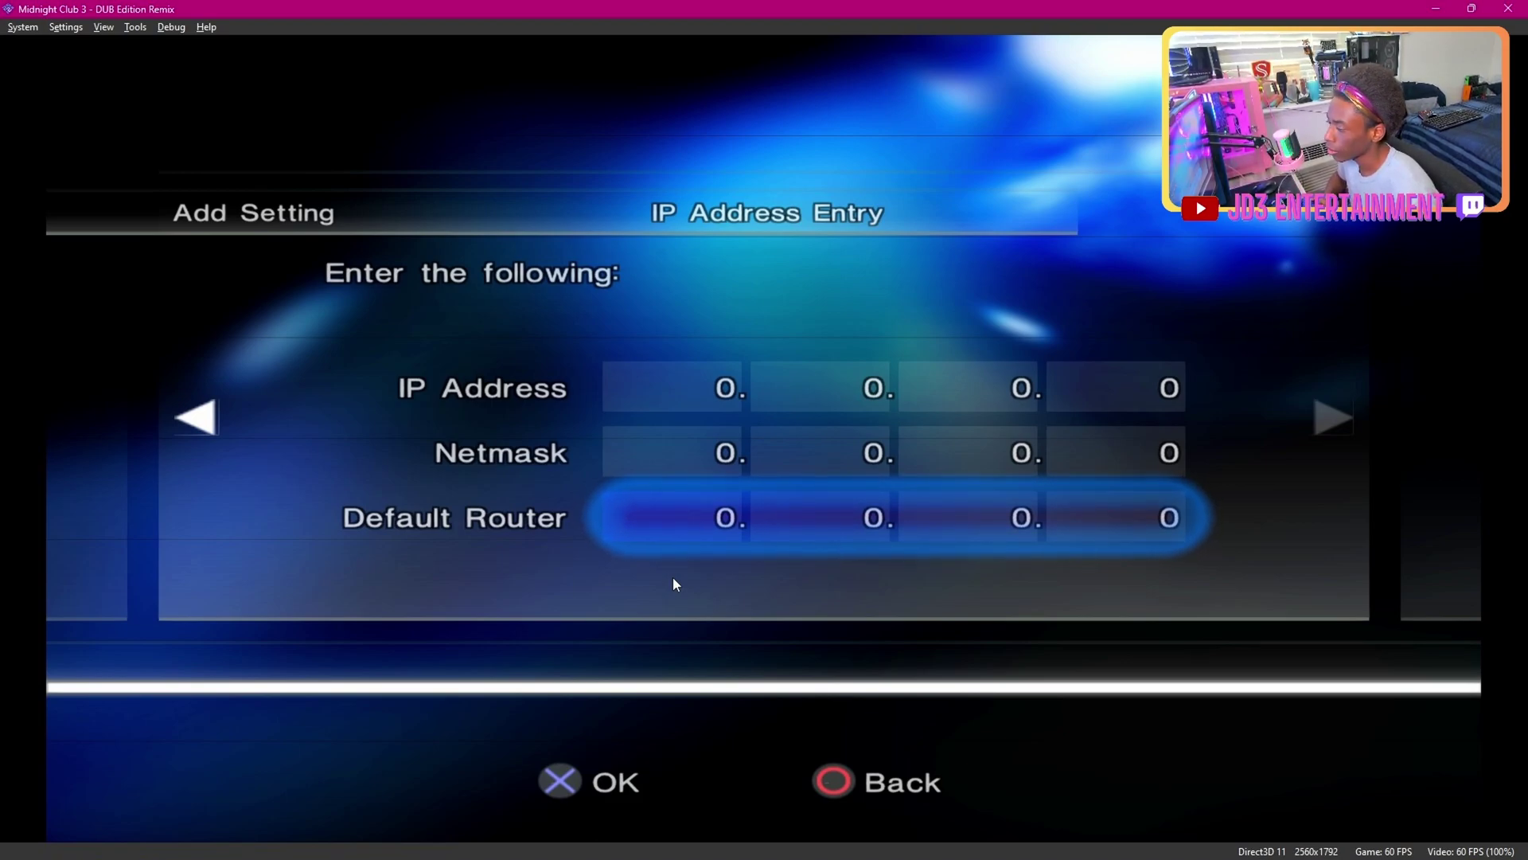
key(l)
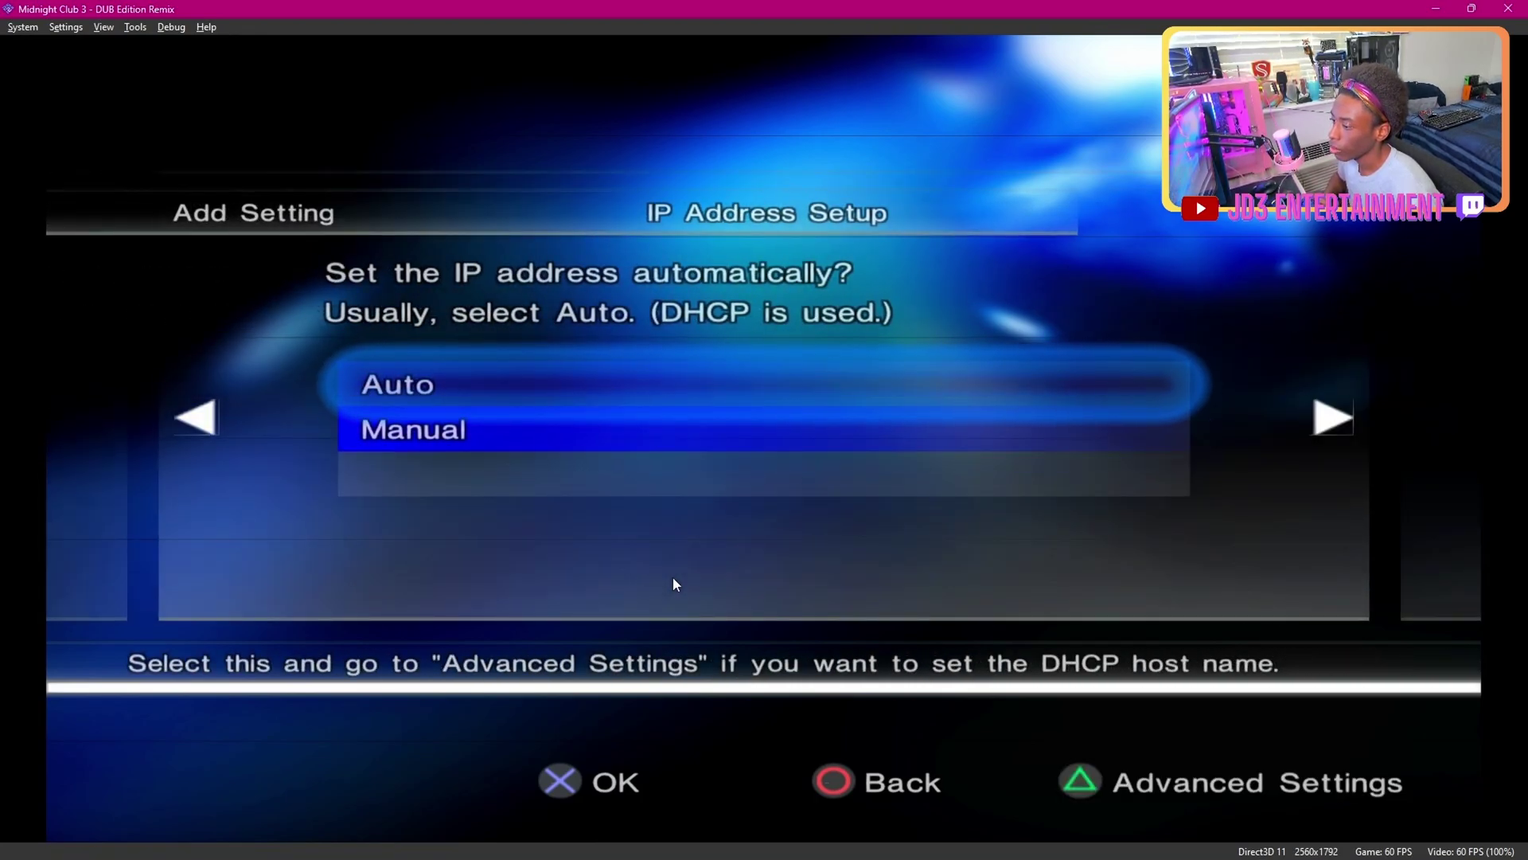
- Set both the IP address setup and the DNS server address setup to Auto
key(Down)
key(Up)
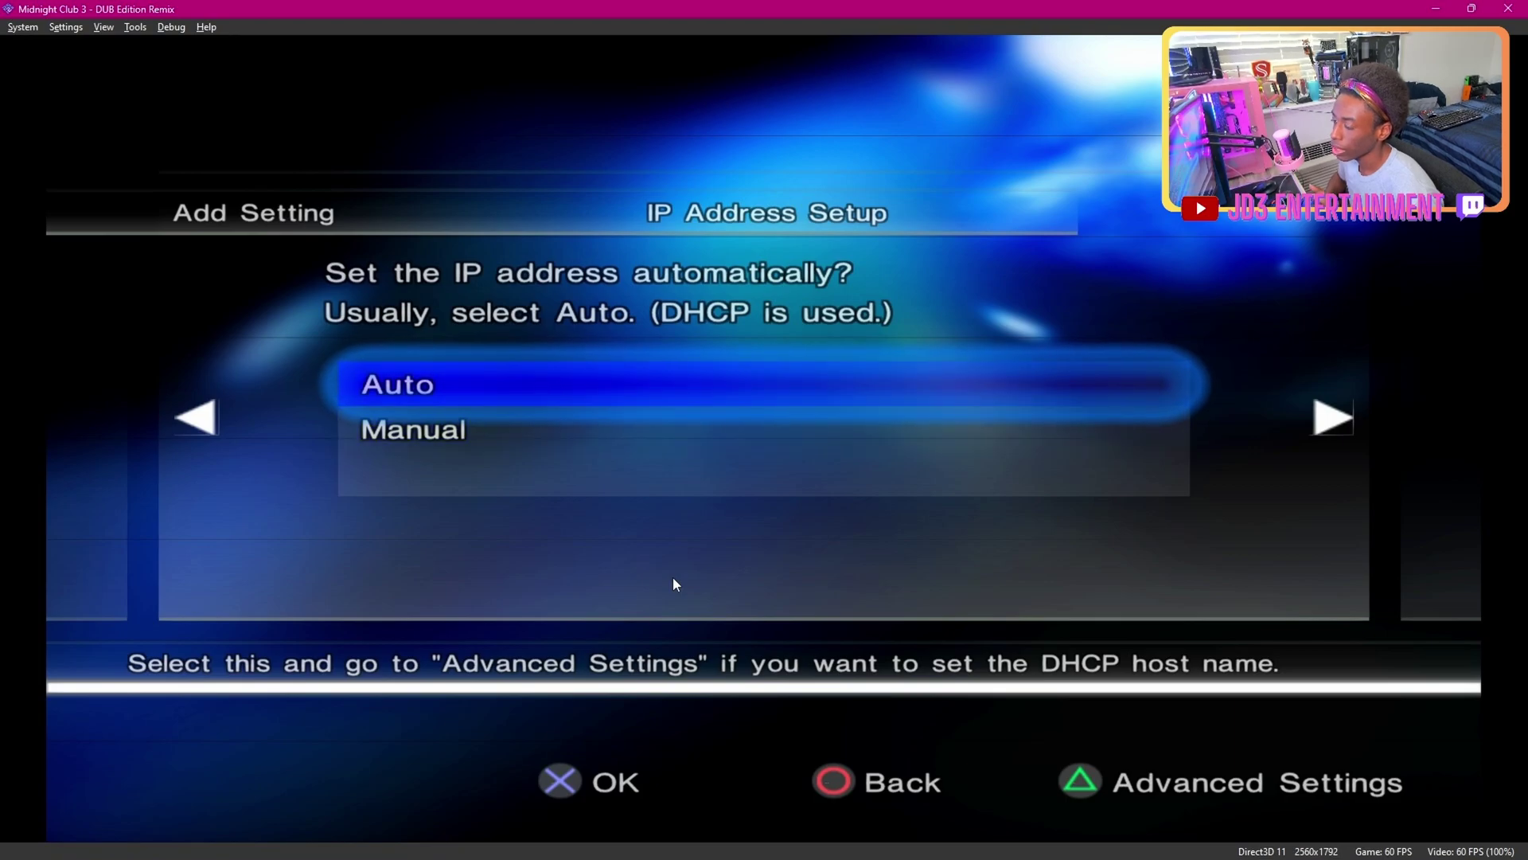
key(k)
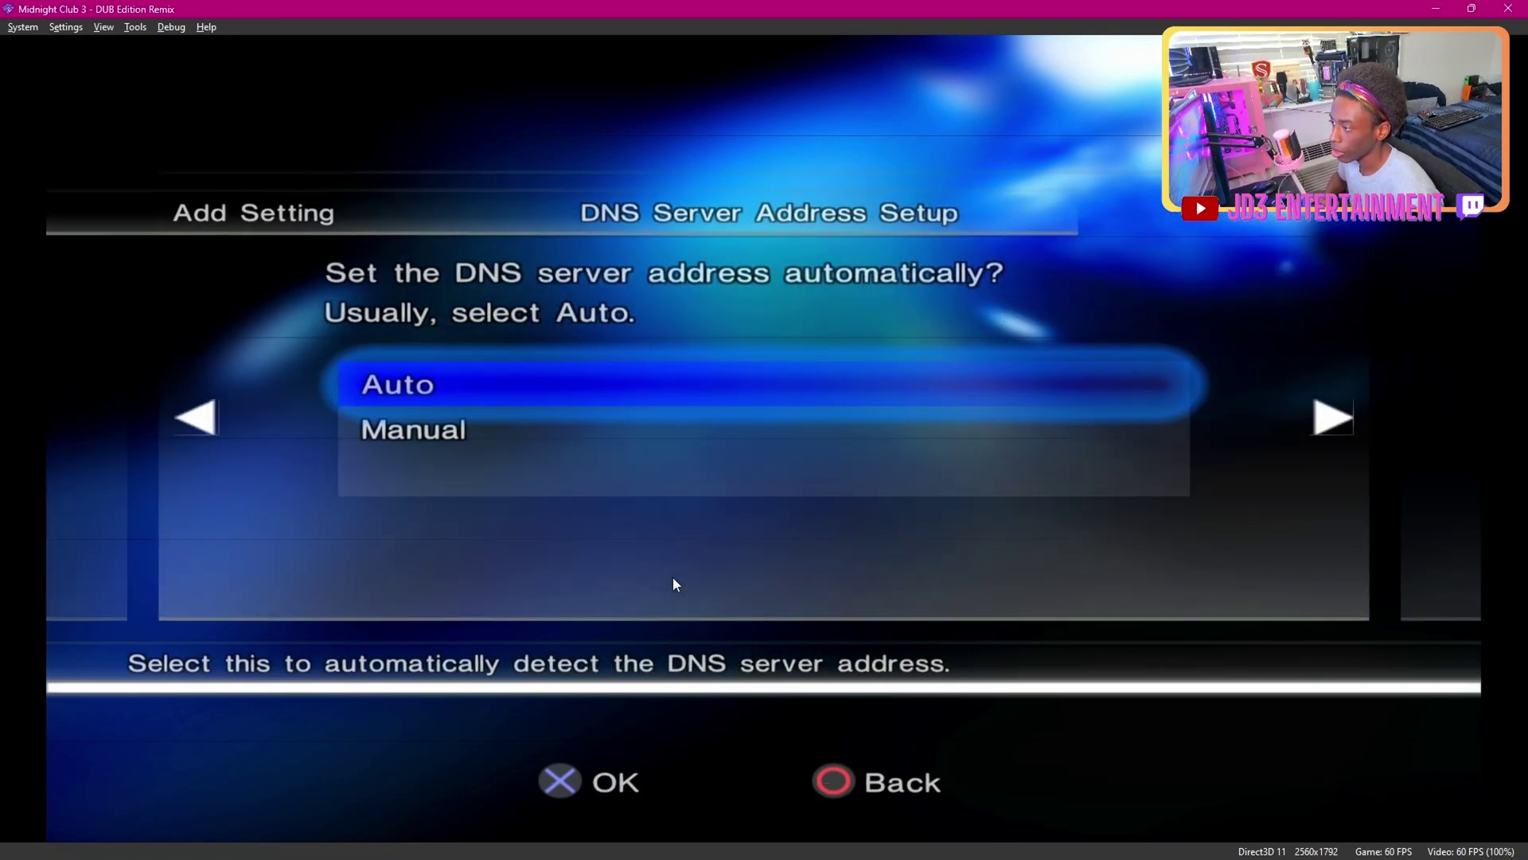
key(k)
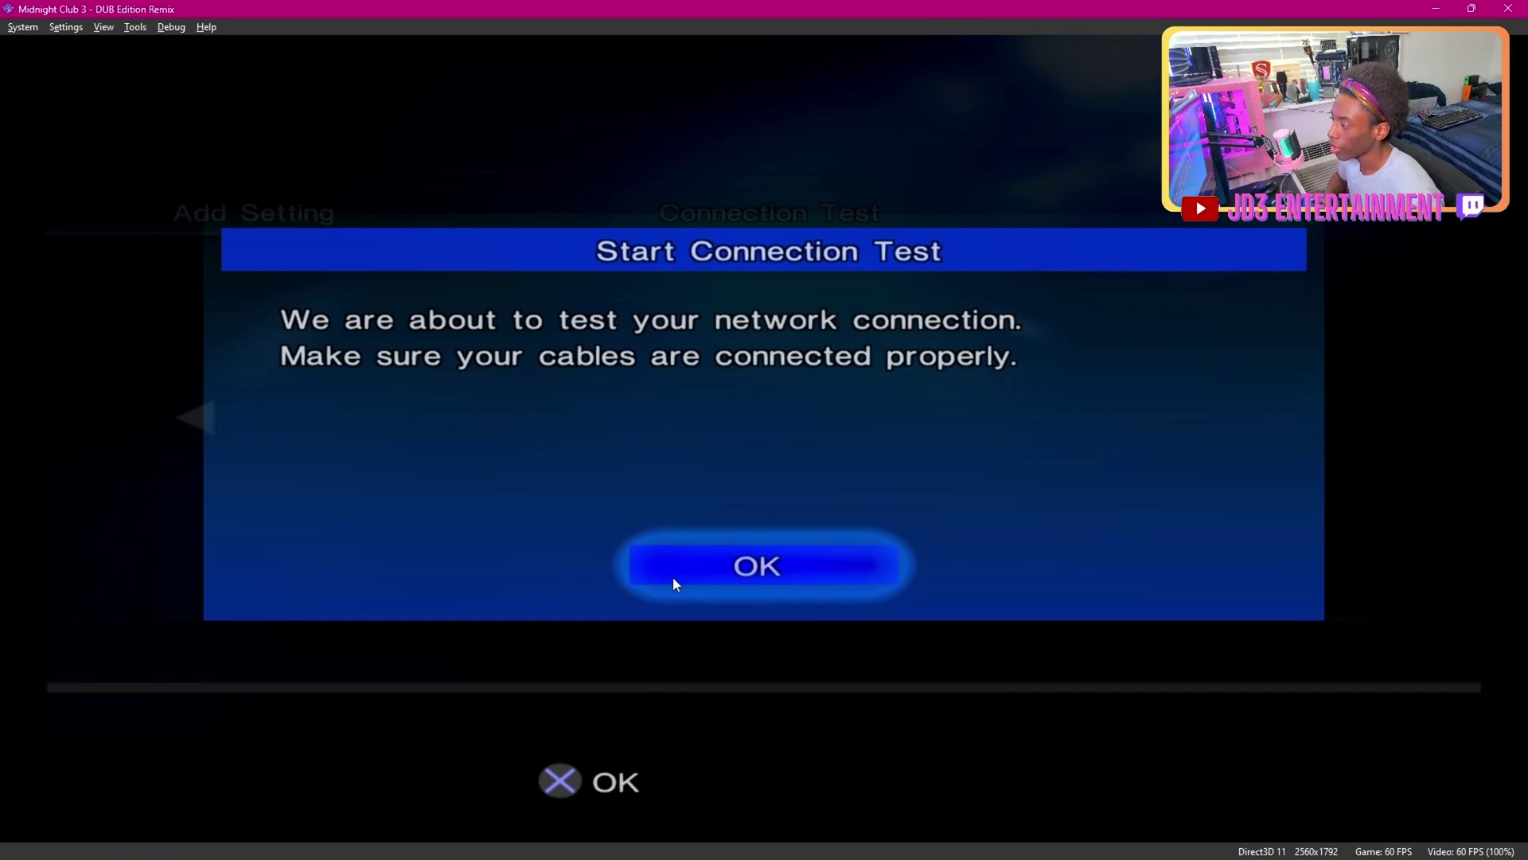
- Run the network connection test and keep the default name for the provider setting
click(673, 579)
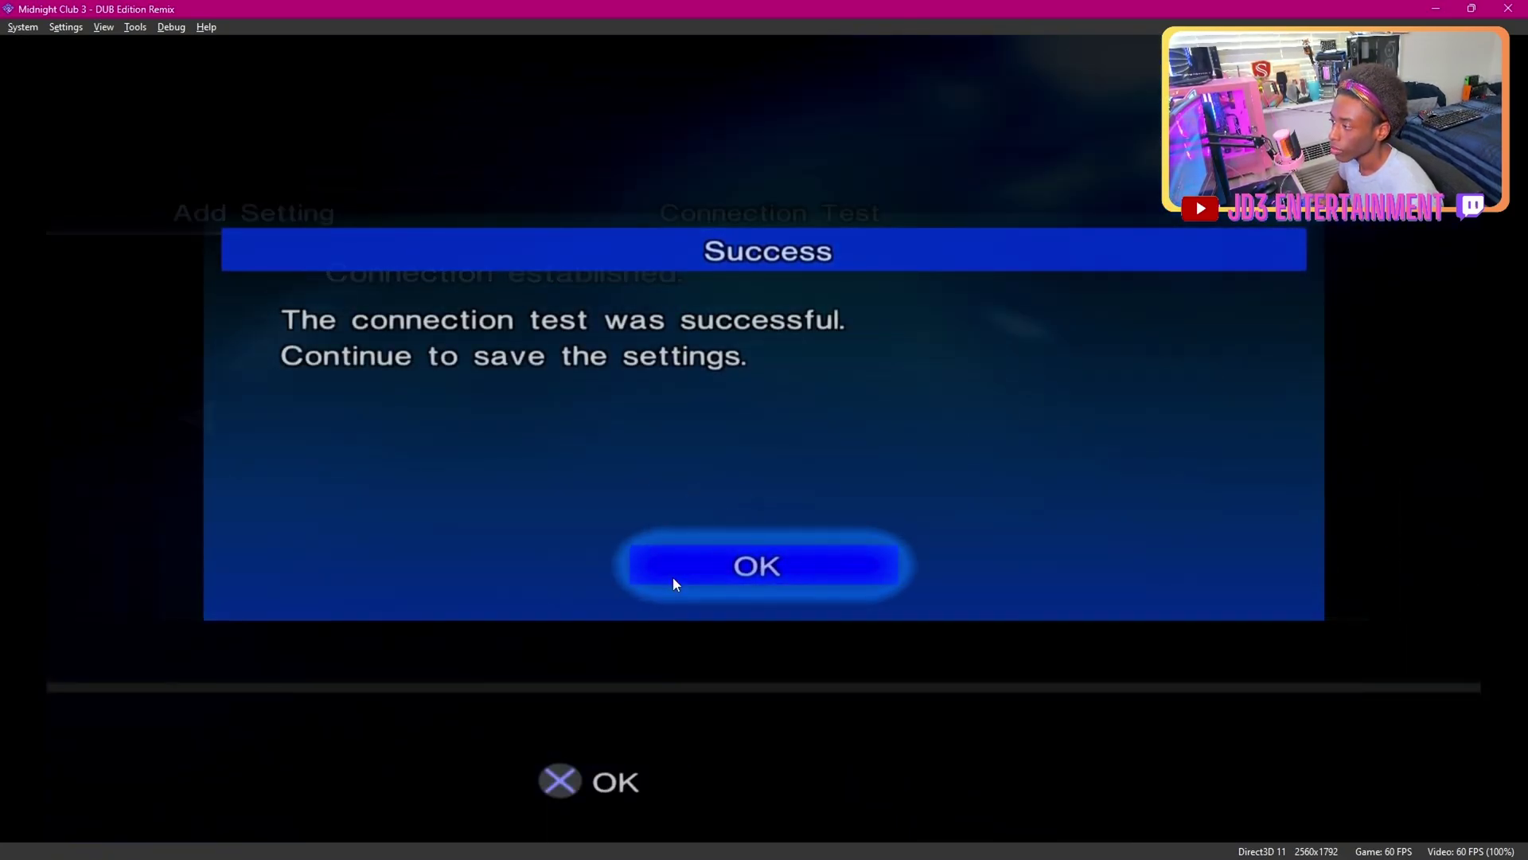
click(673, 578)
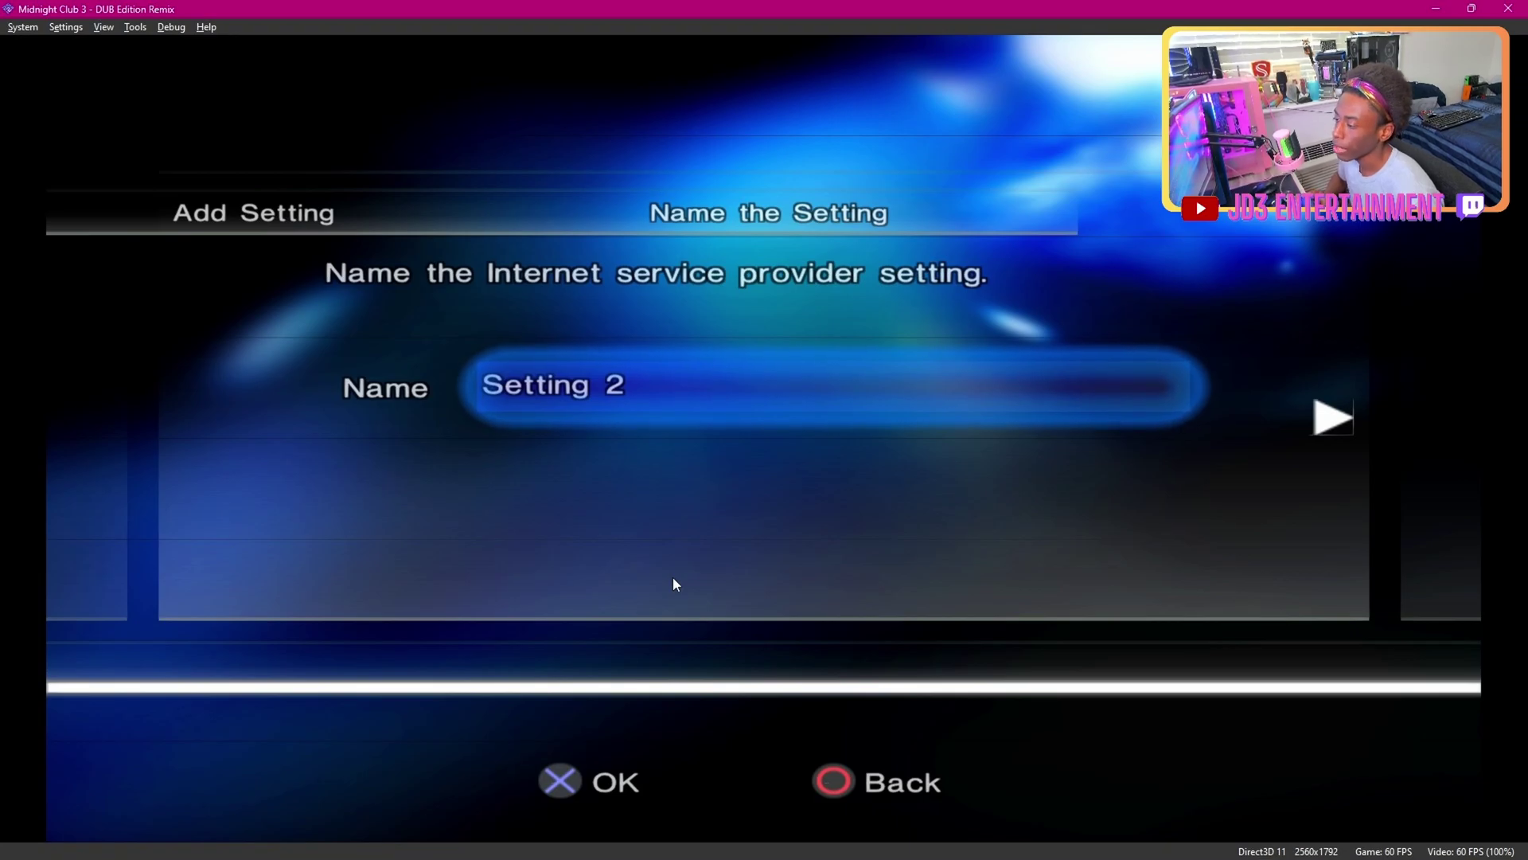
key(Return)
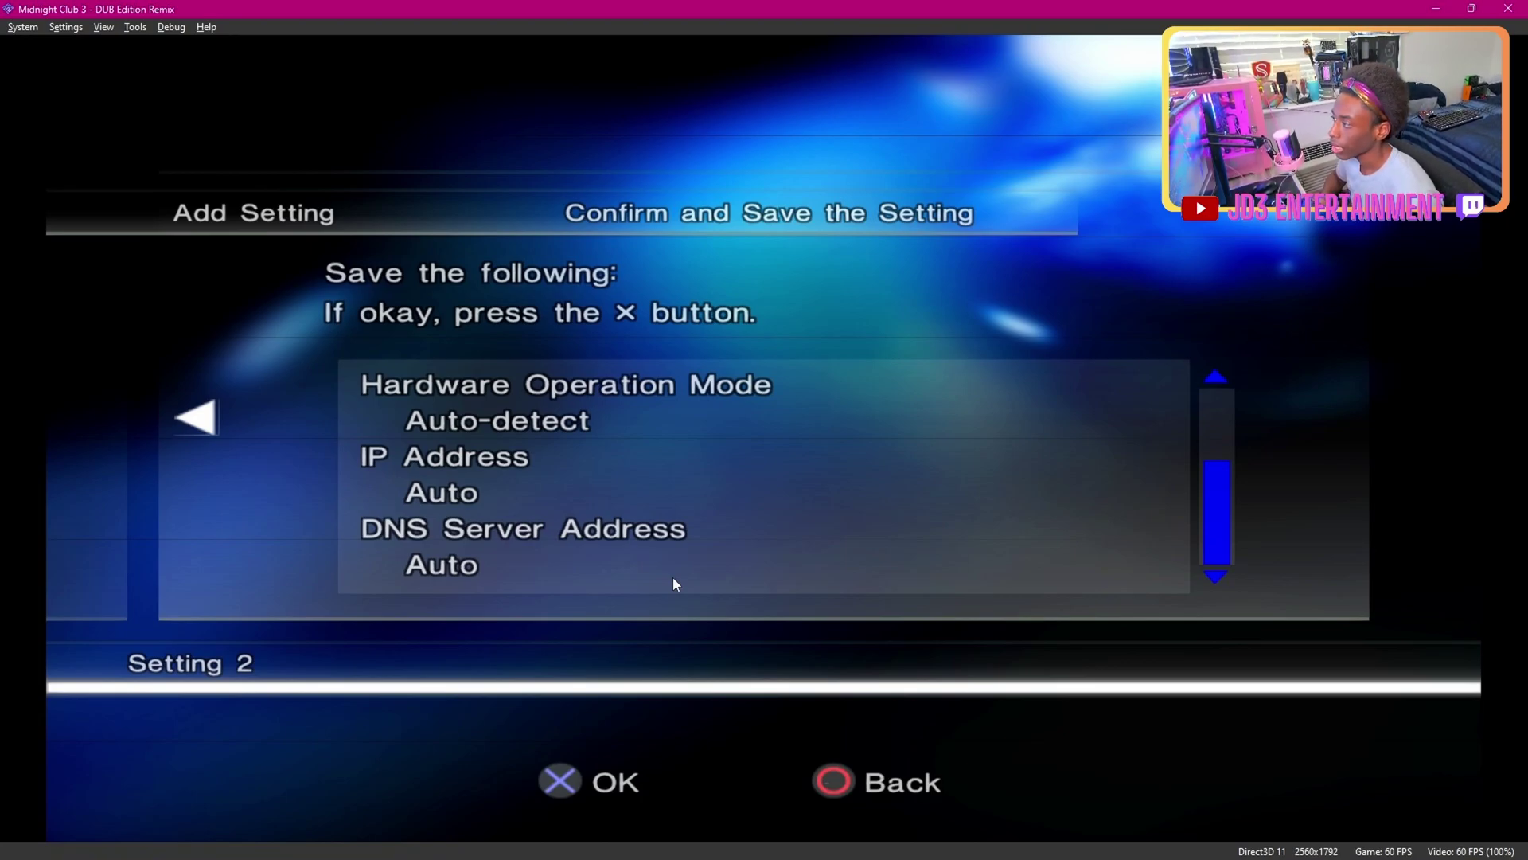
- Leave the Confirm and Save screen and return to the main Network Settings without saving the new setting
key(Escape)
key(Left)
key(Return)
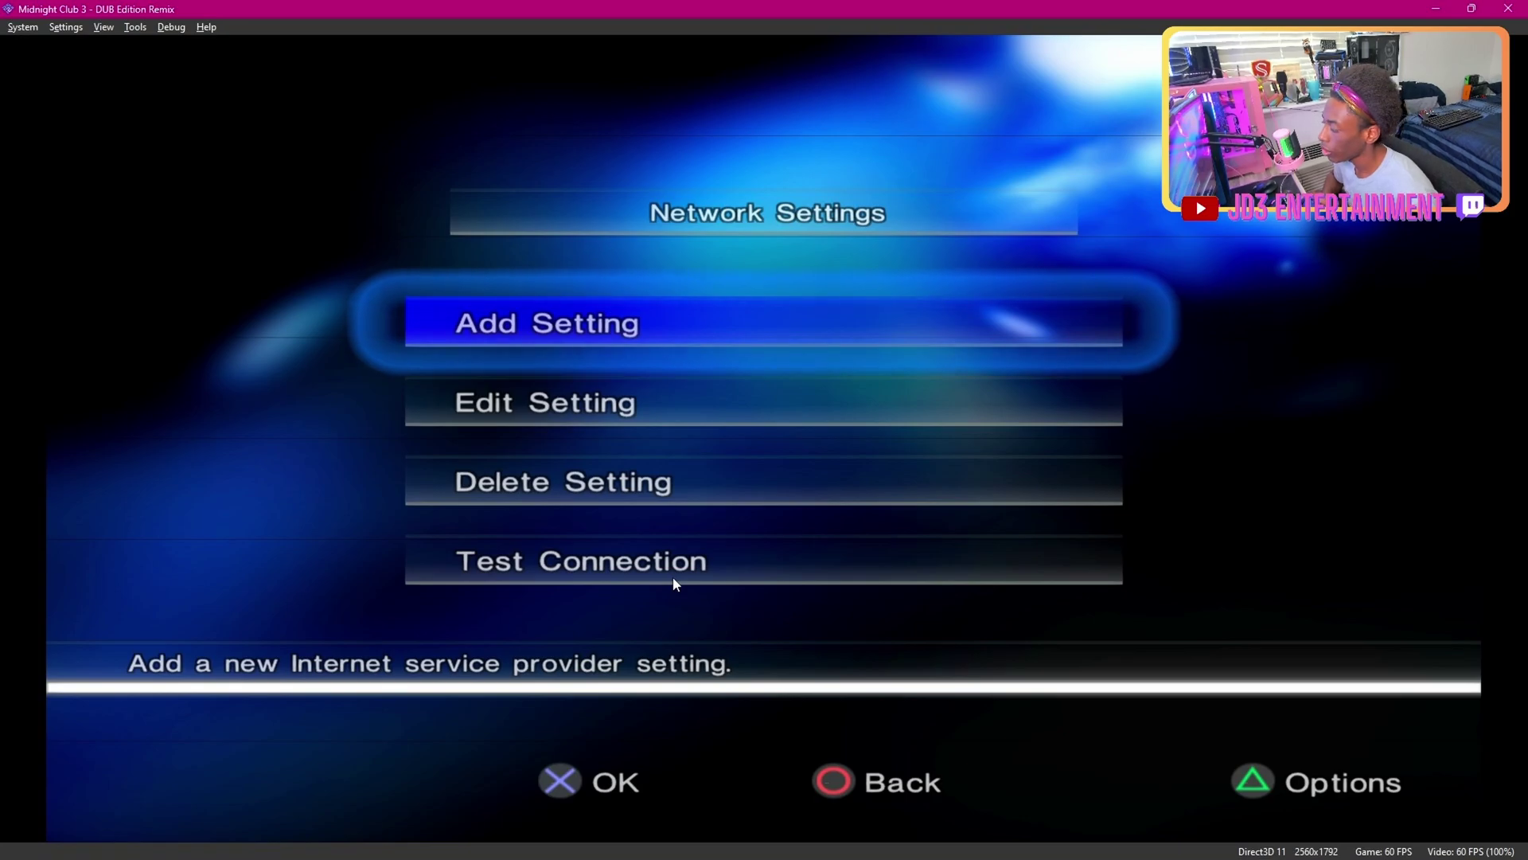
- Open the Network & HDD settings in the game's properties and change the Ethernet device to Ethernet
click(65, 26)
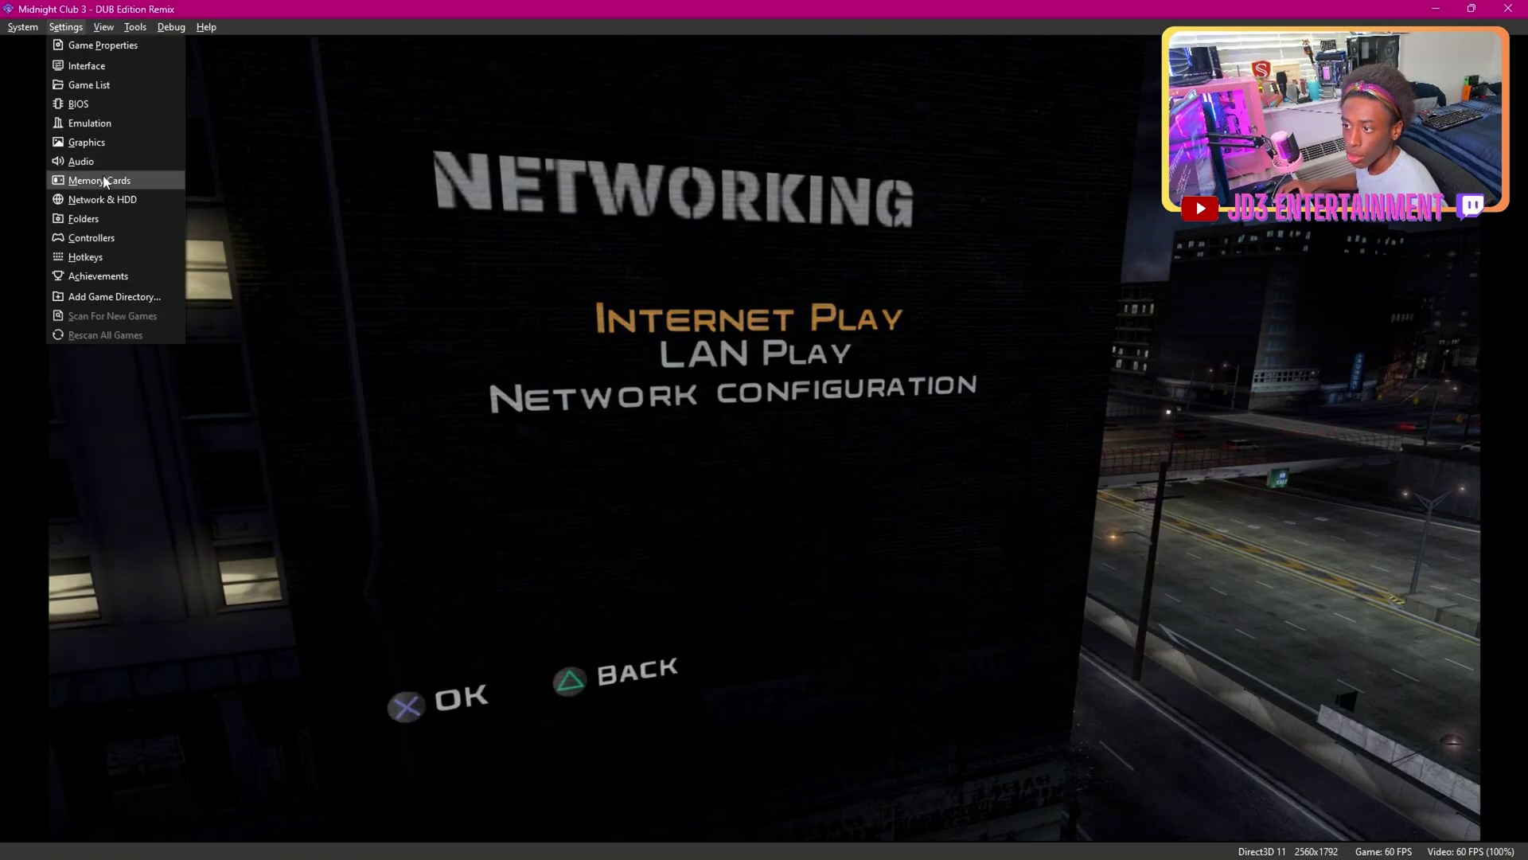
click(198, 67)
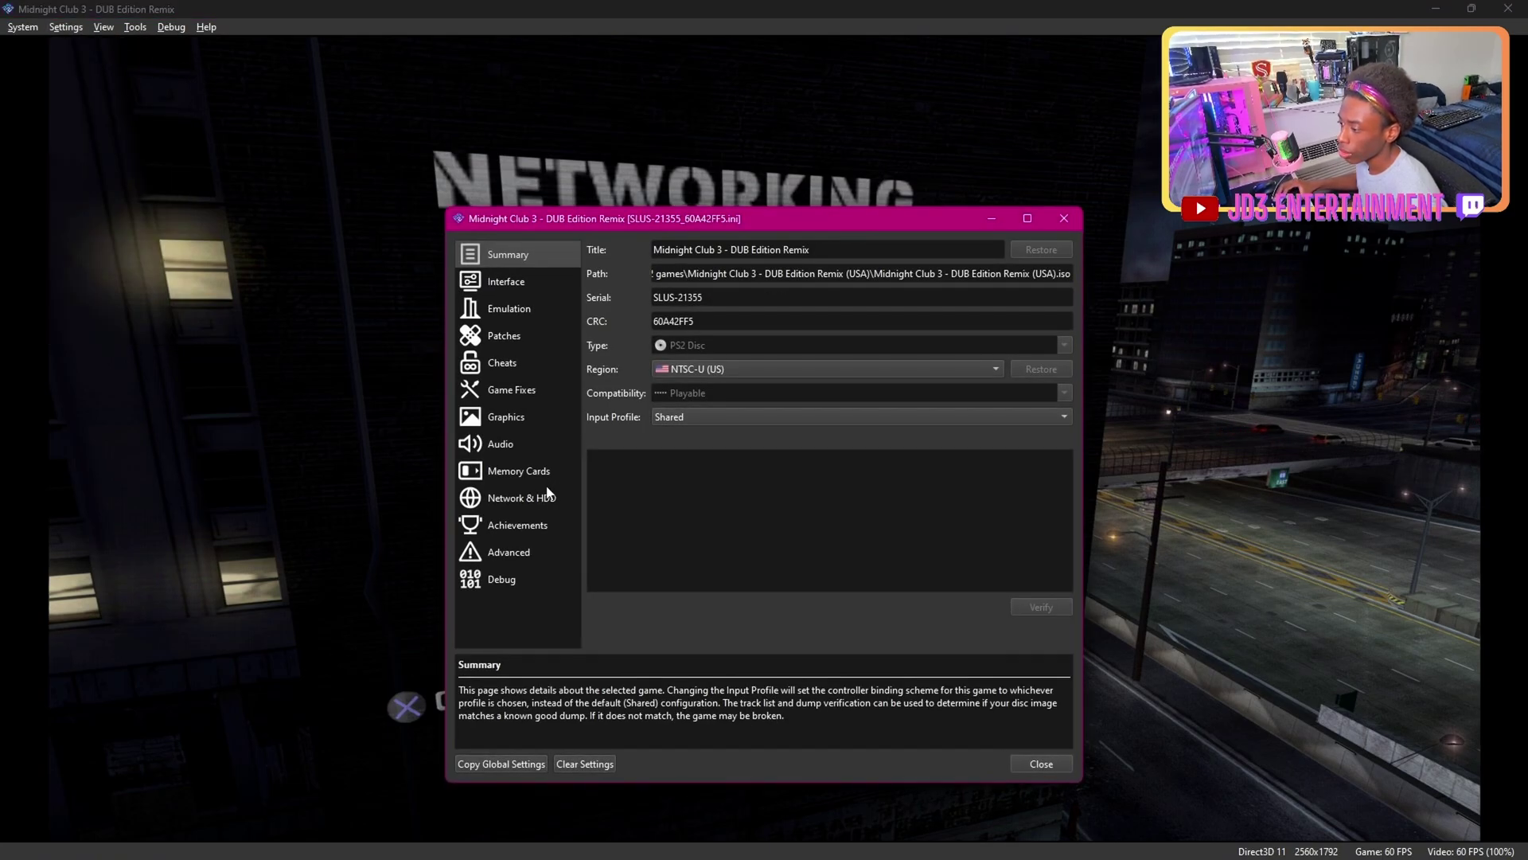
click(546, 499)
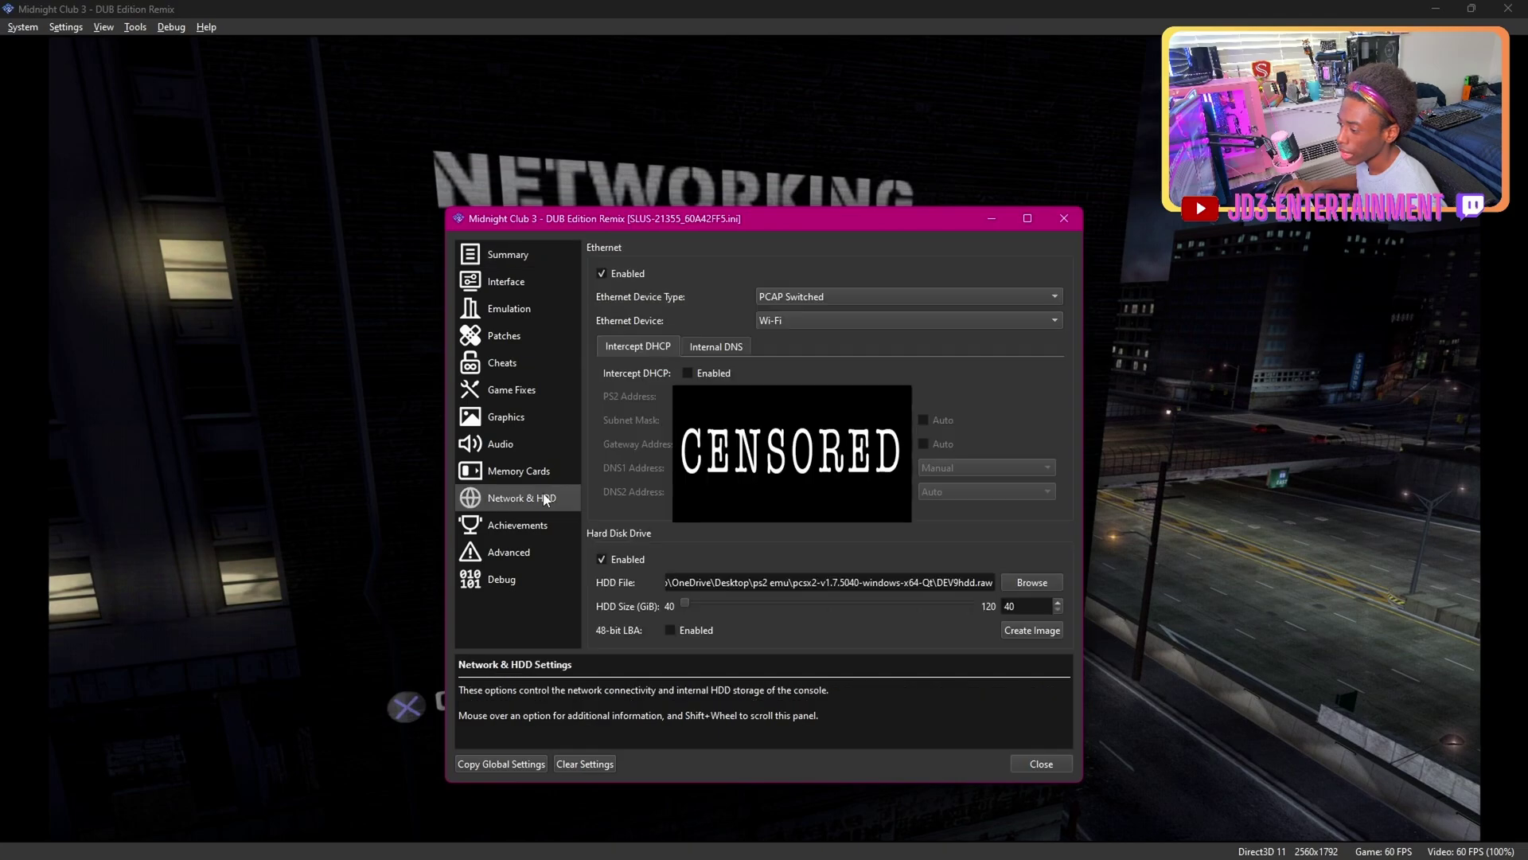
click(830, 323)
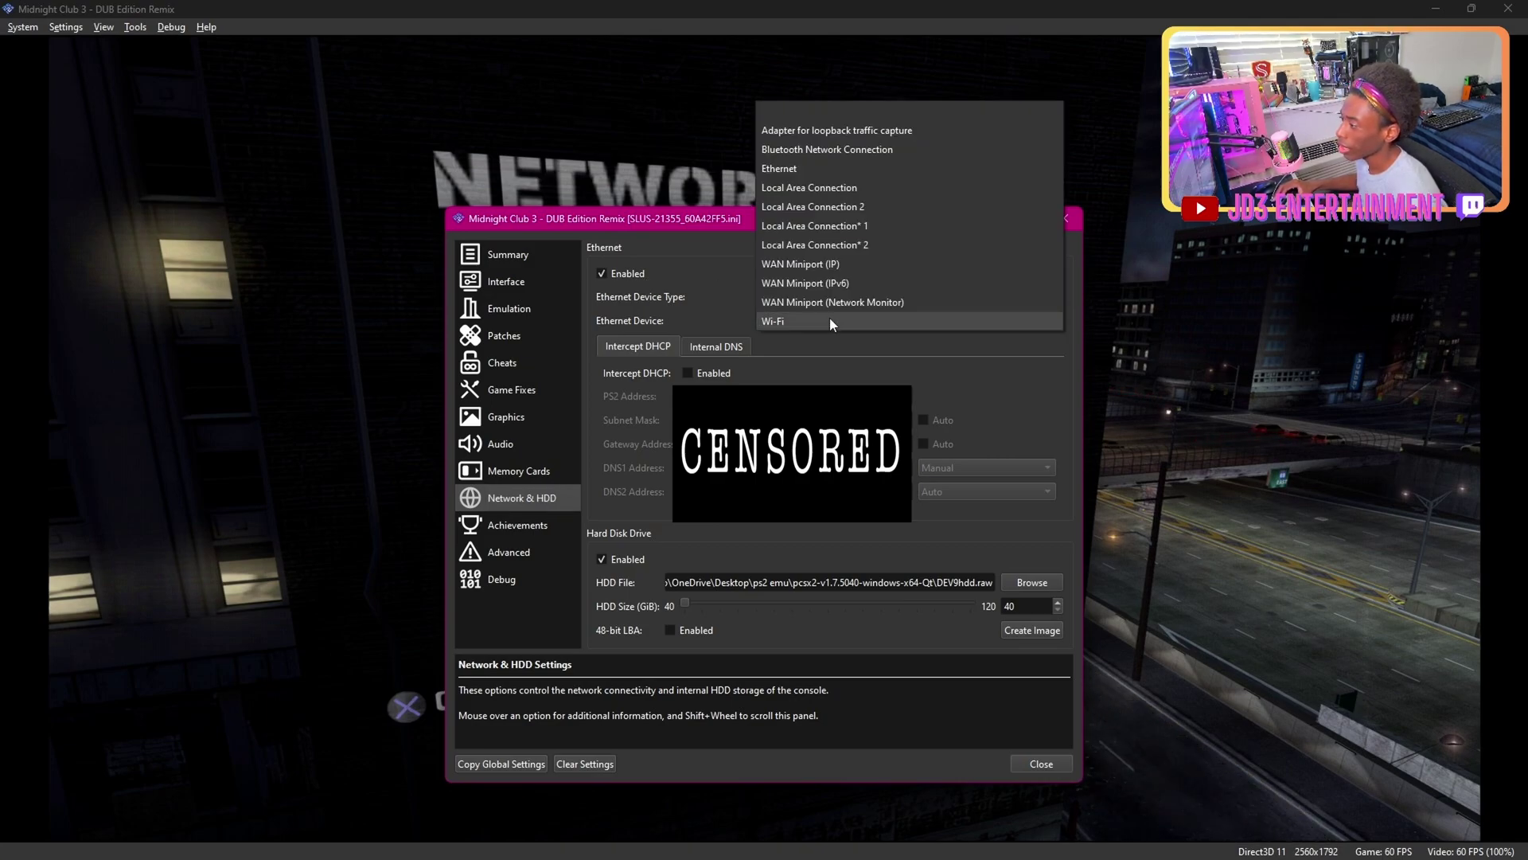
click(796, 168)
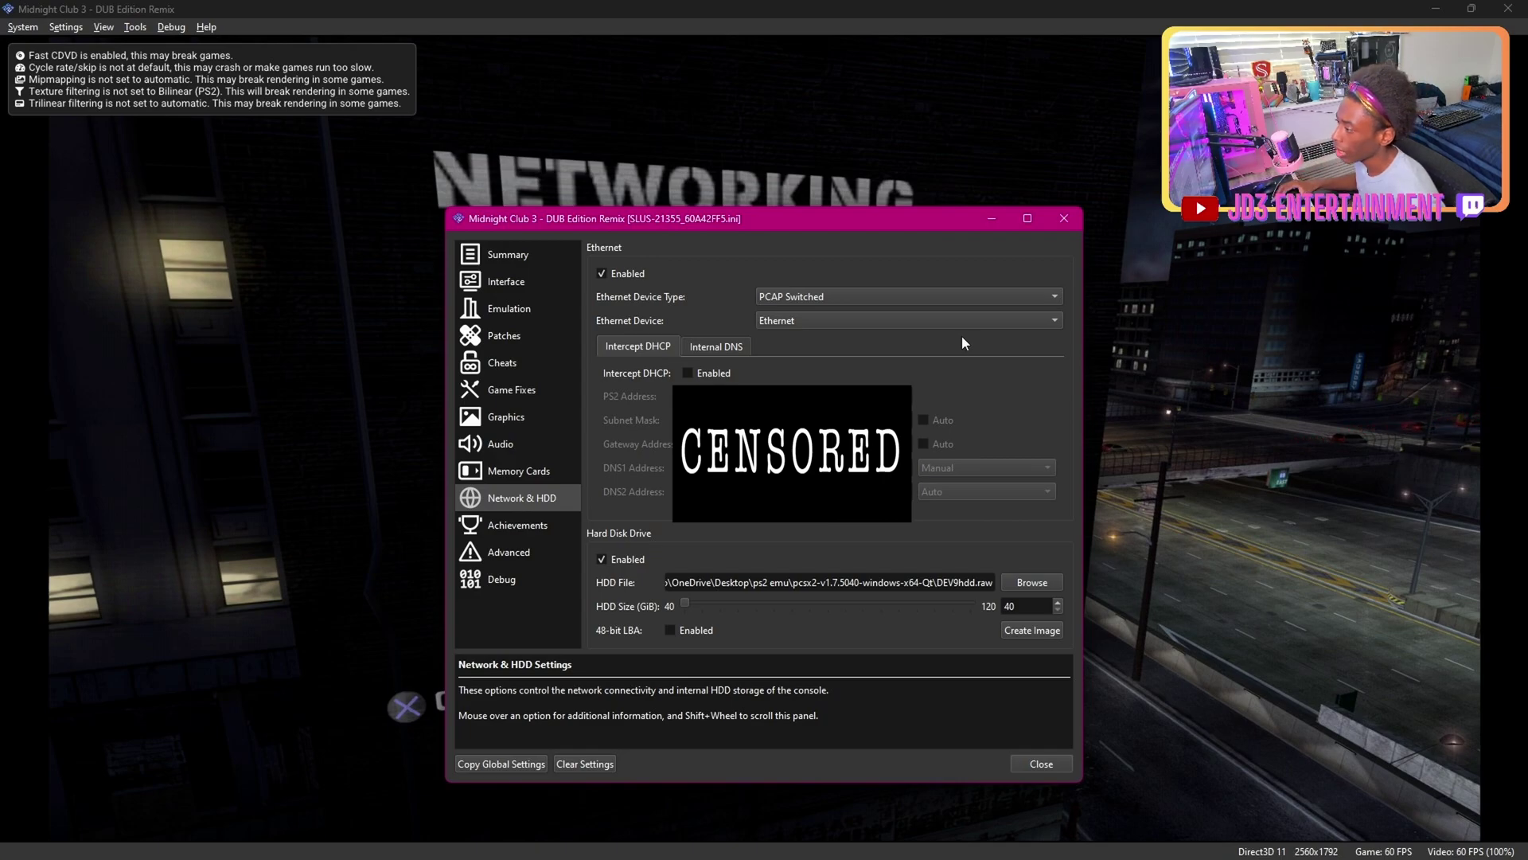
- Close the game's properties and open the XLink account registration page from the XLink Kai login screen
click(1041, 766)
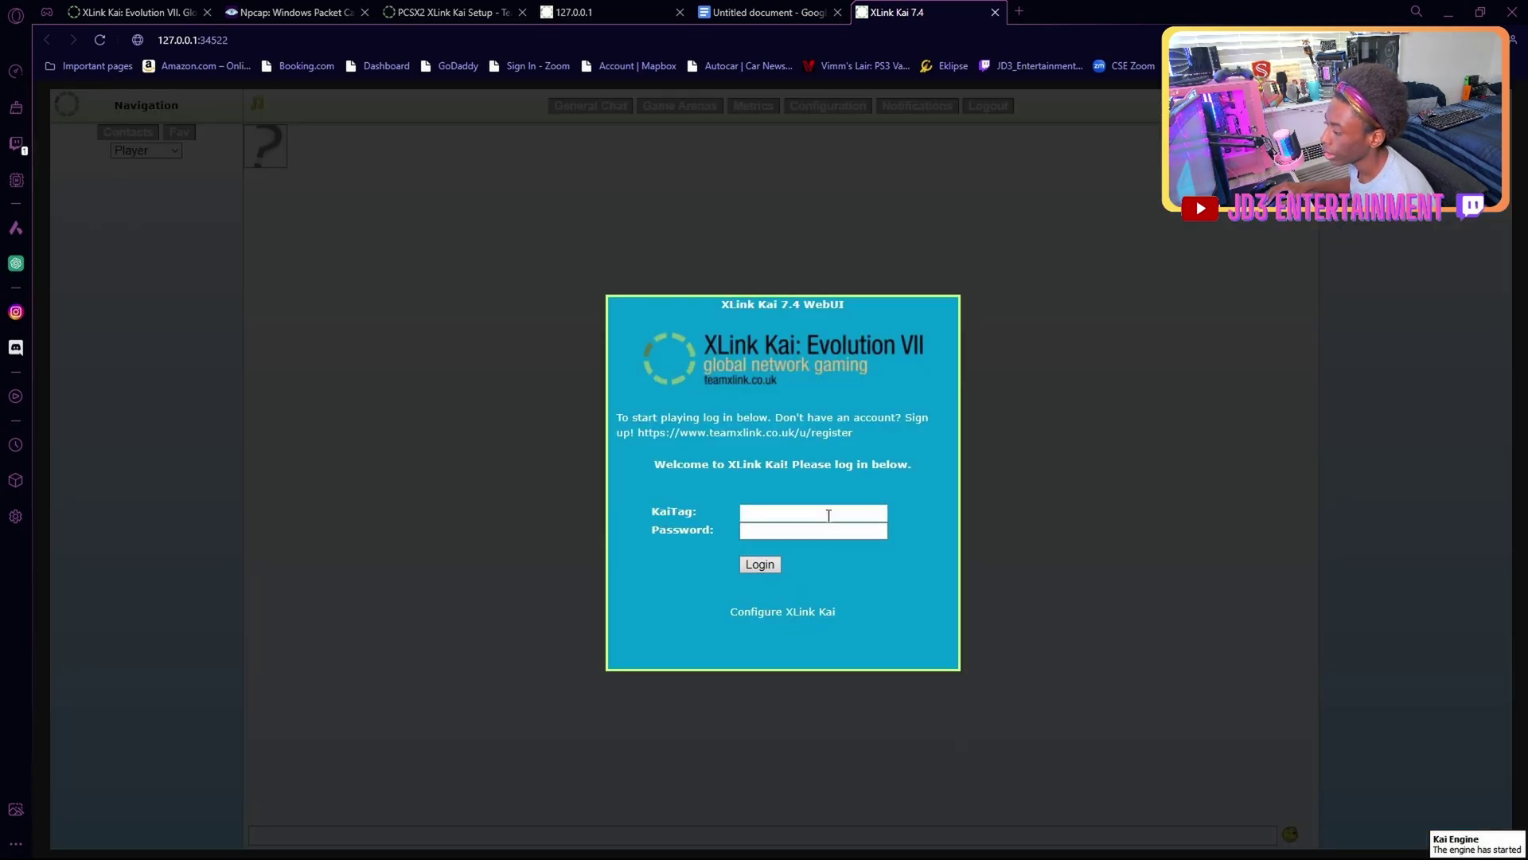
click(832, 516)
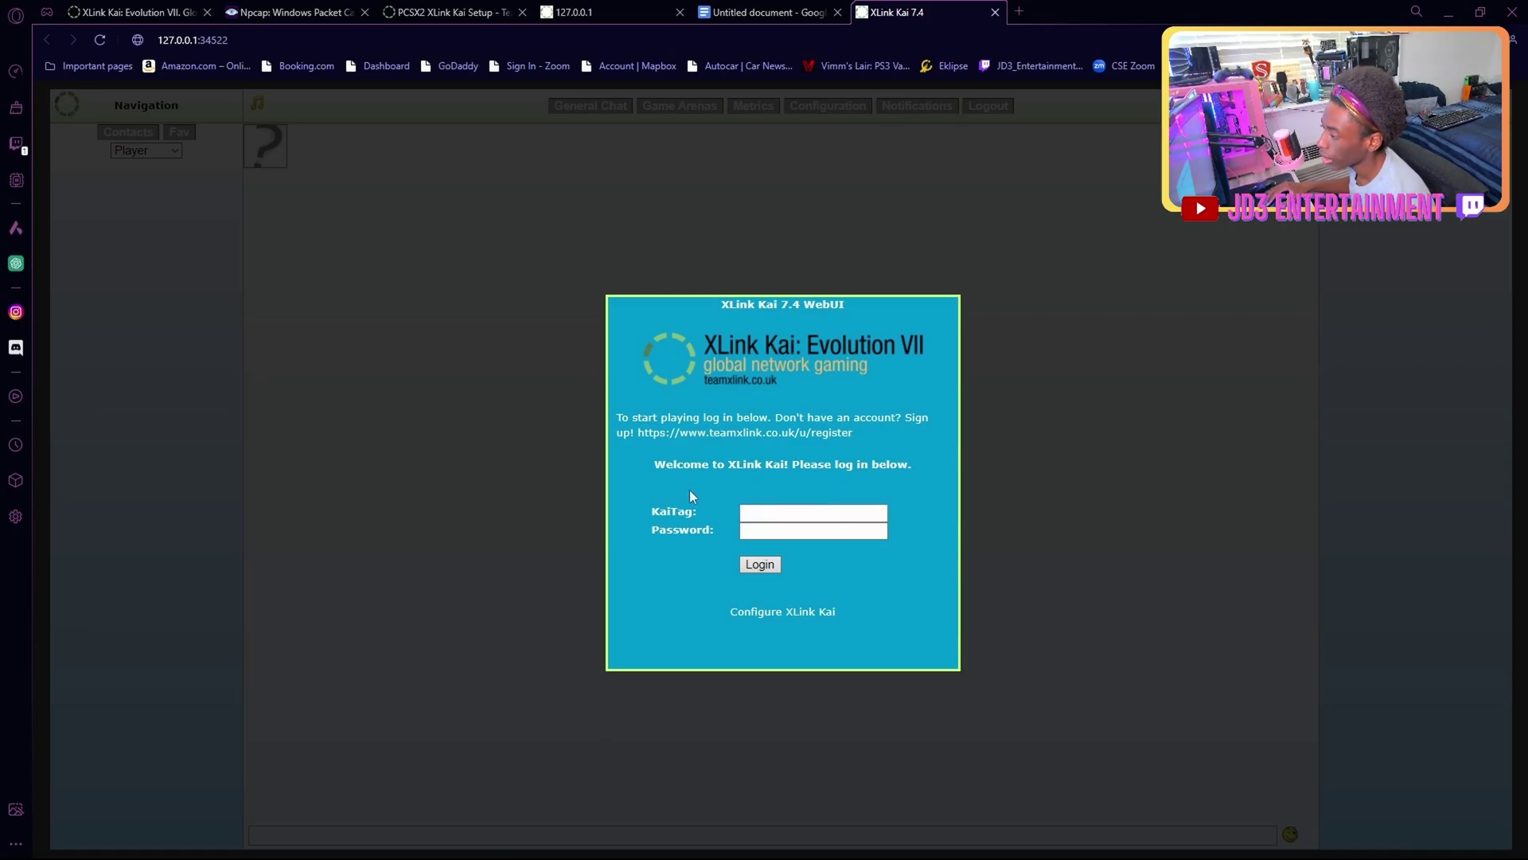
click(709, 440)
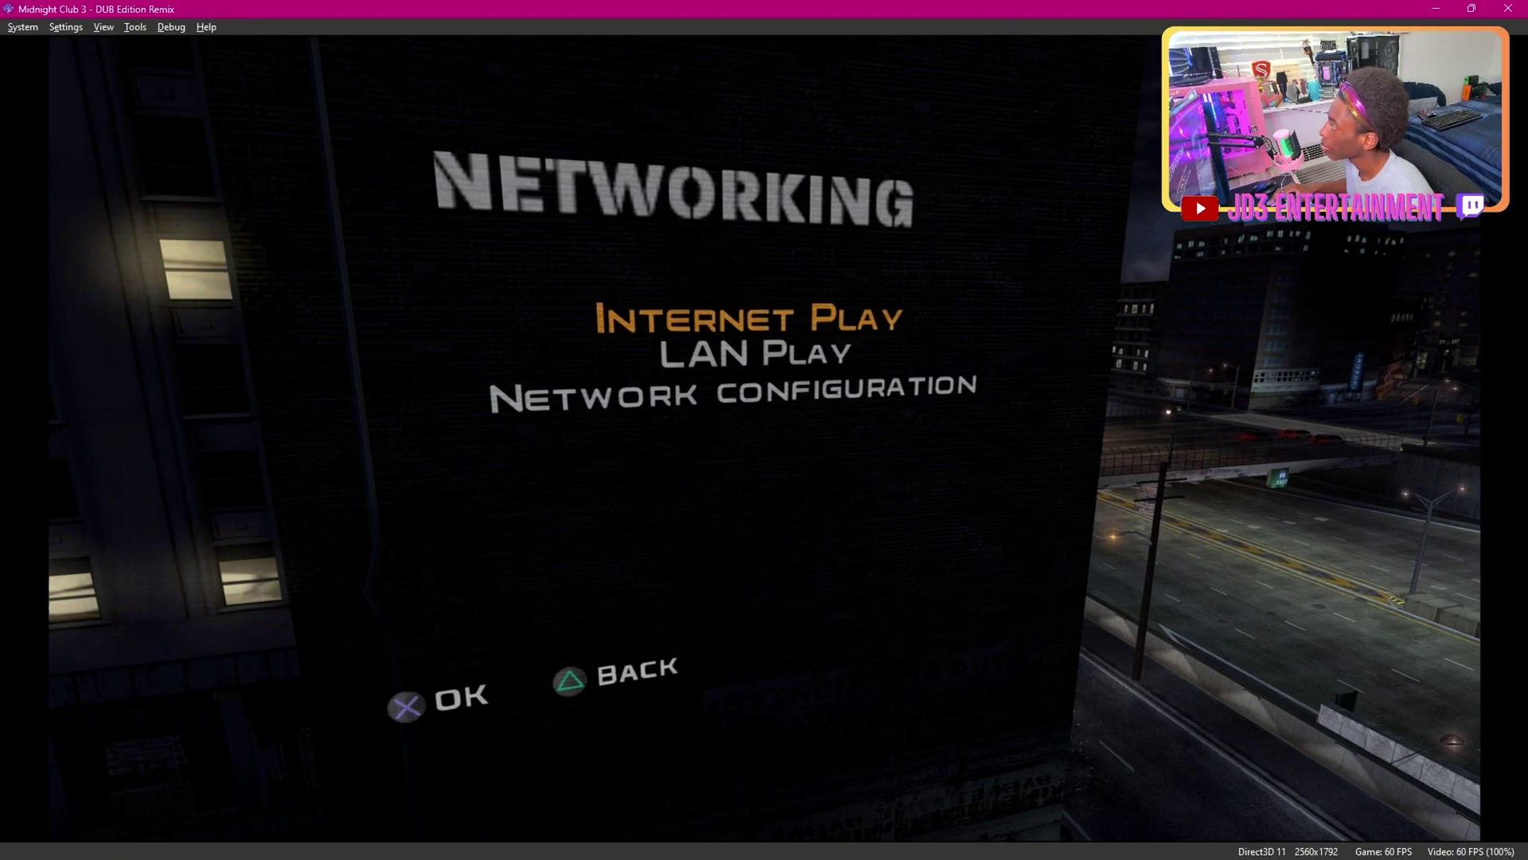
- Return to XLink Kai and enter the Midnight Club Dub Edition - Remix game arena under Playstation 2
click(1437, 10)
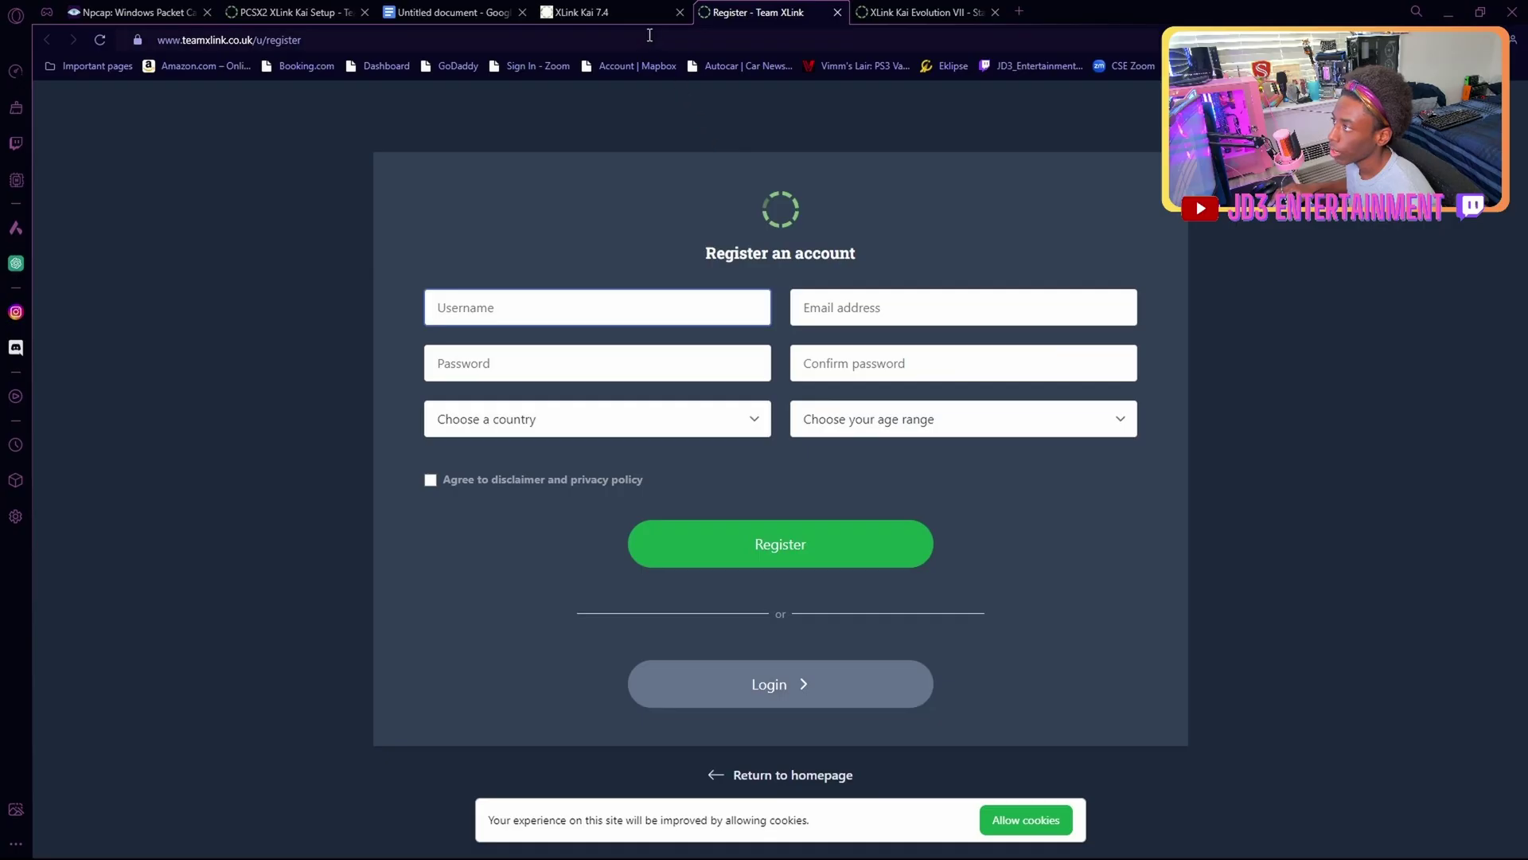
click(589, 12)
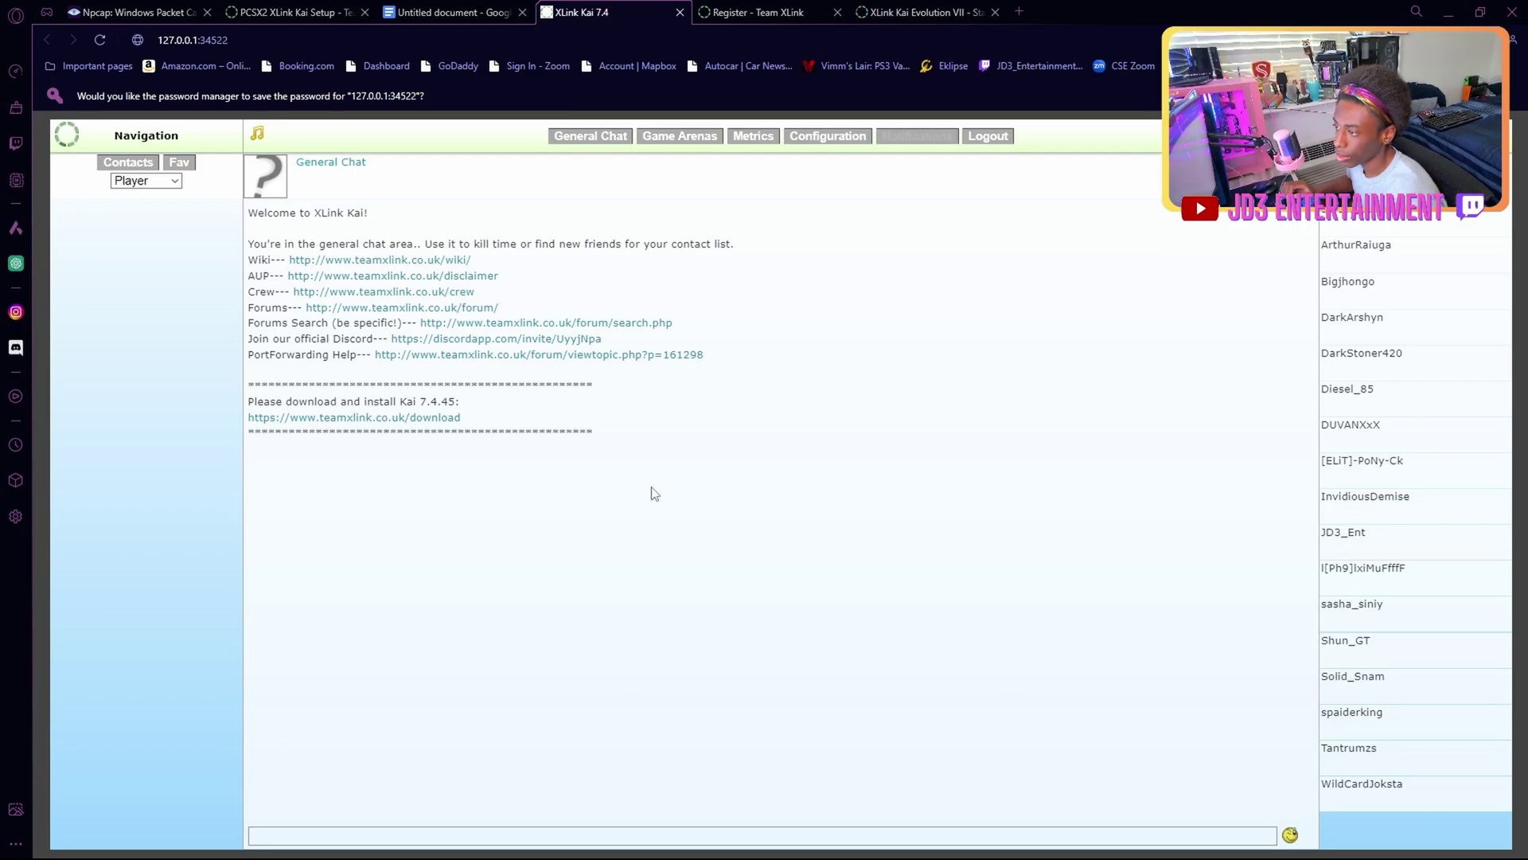
click(683, 142)
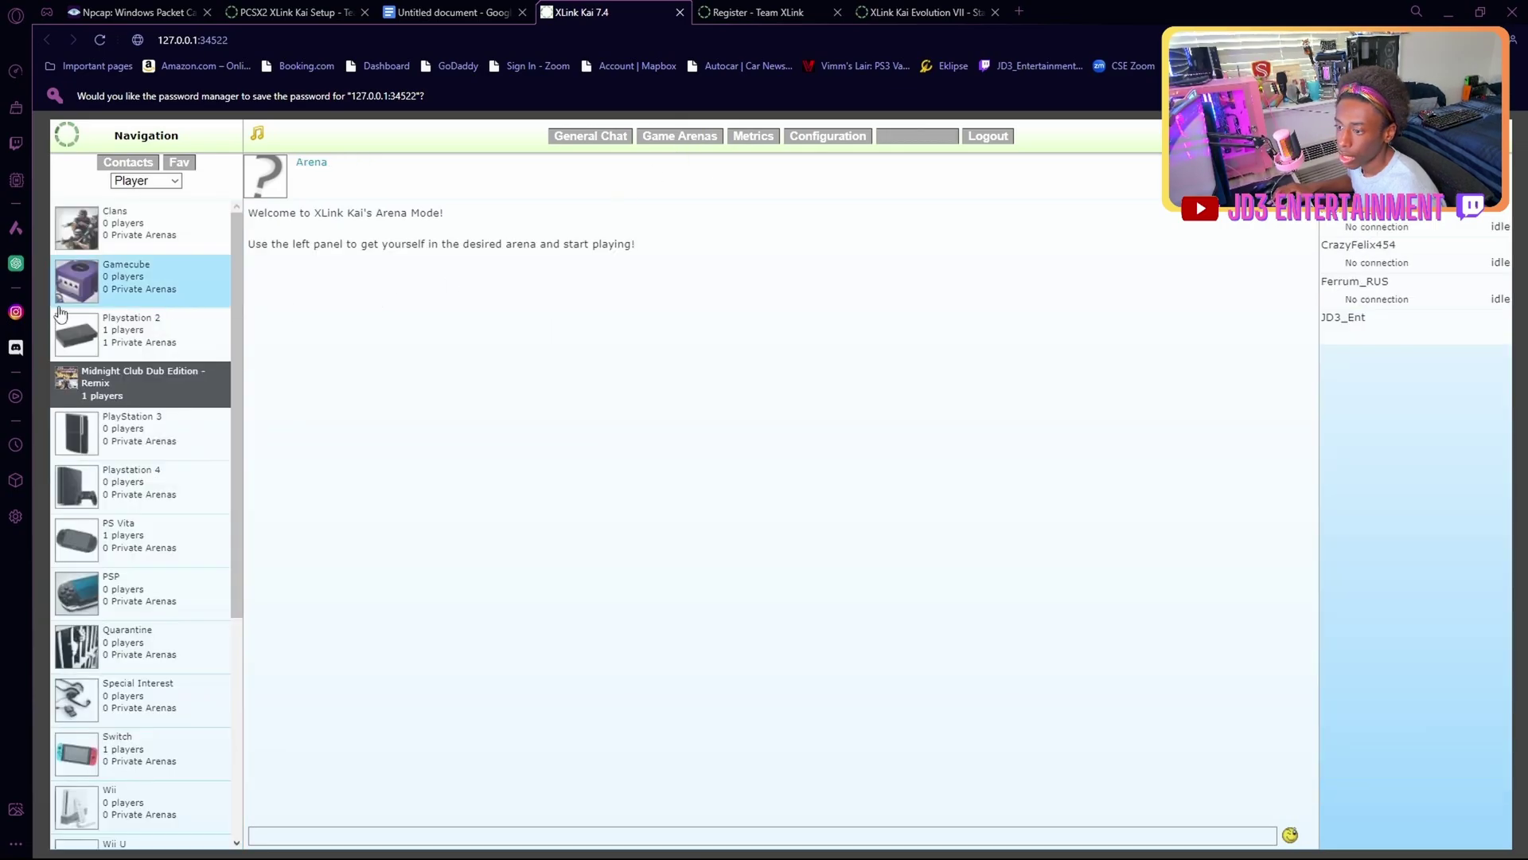
click(123, 354)
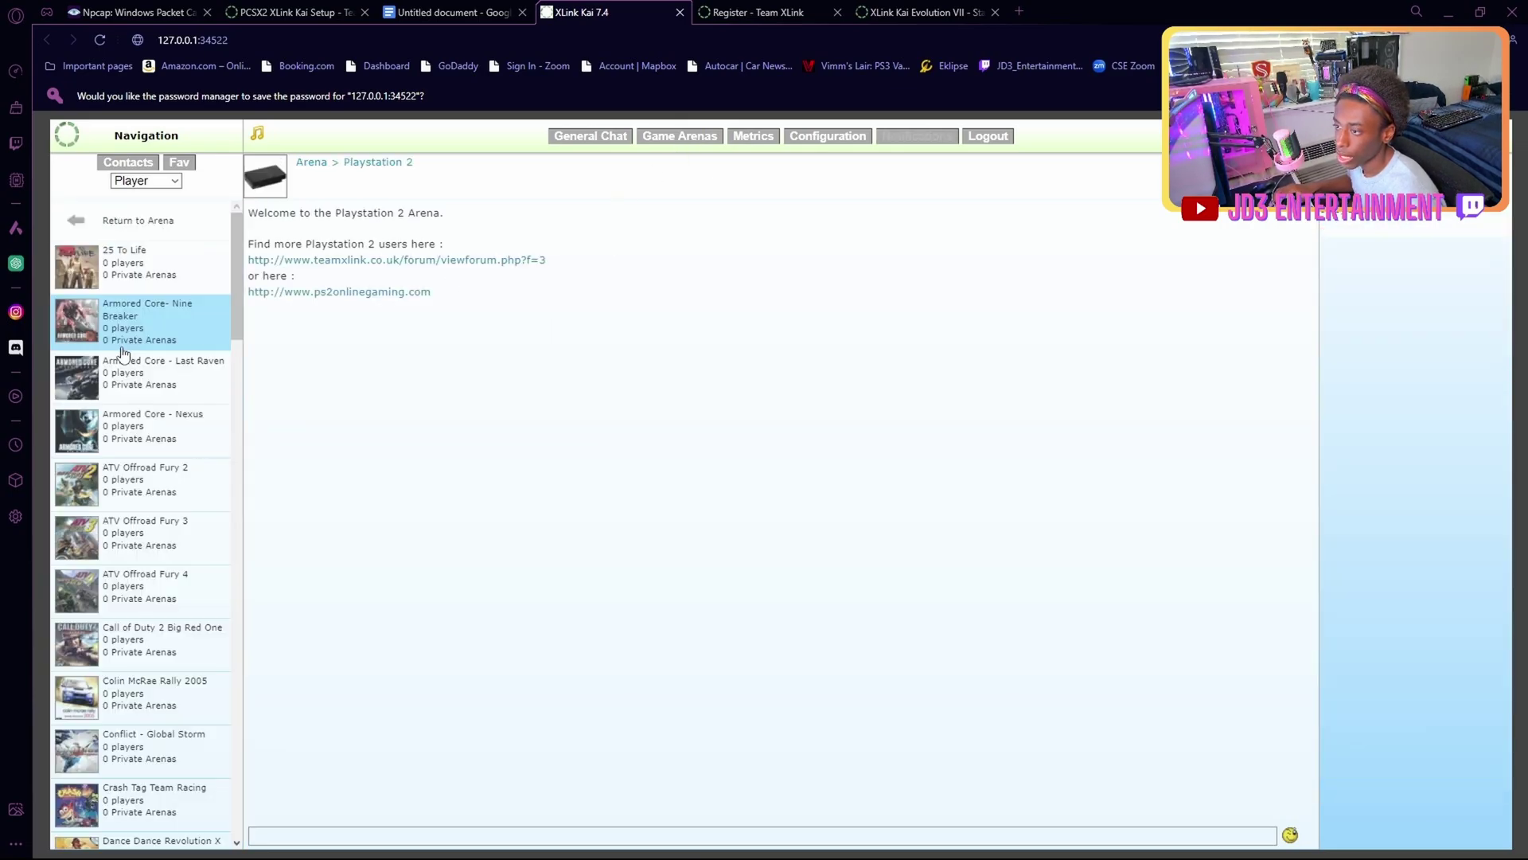
scroll(151, 326, down, 7)
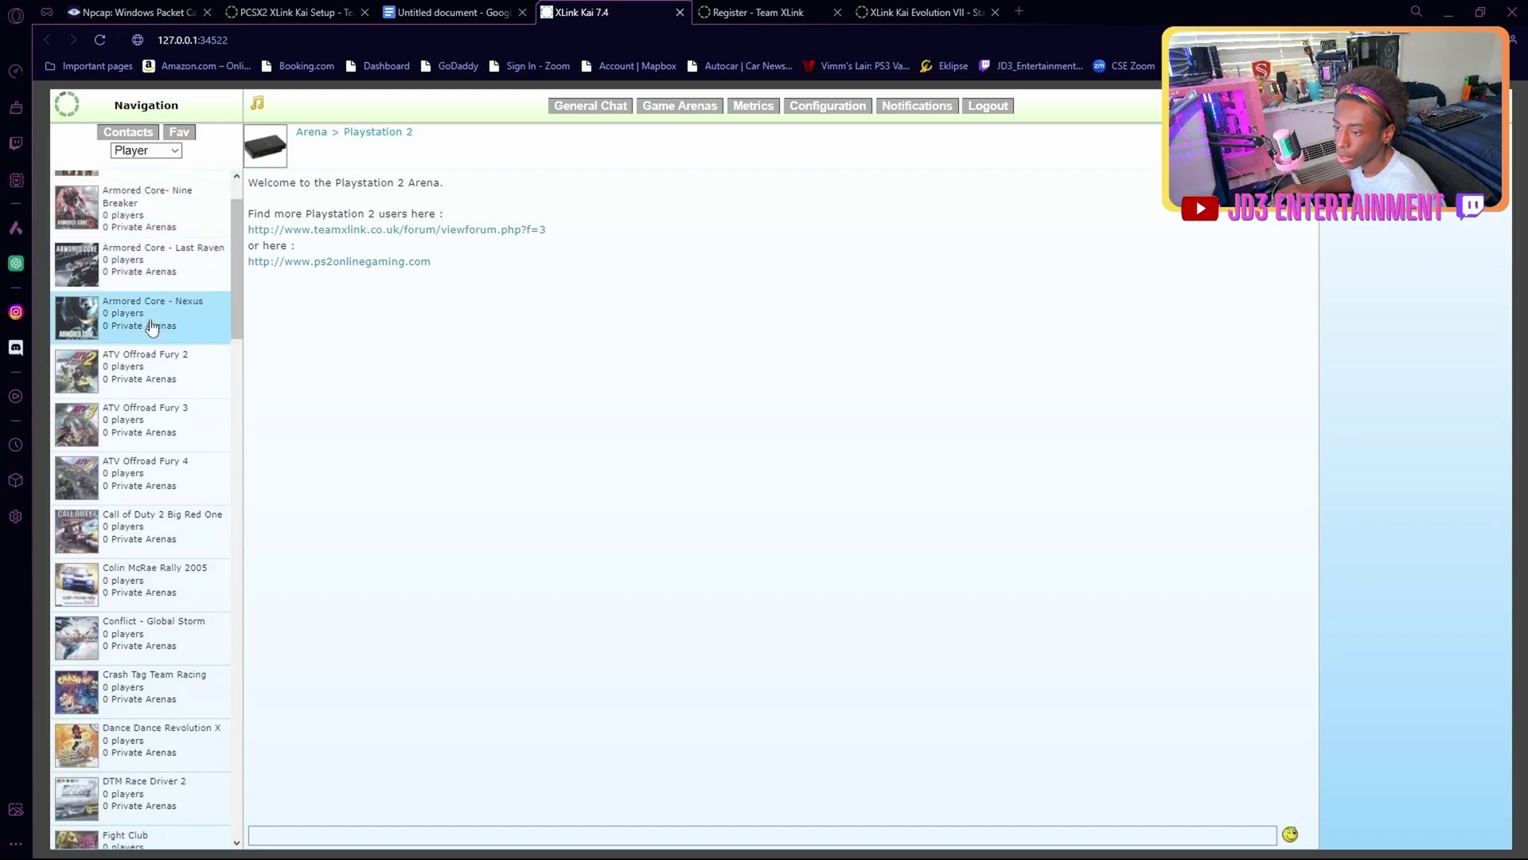
scroll(169, 326, down, 6)
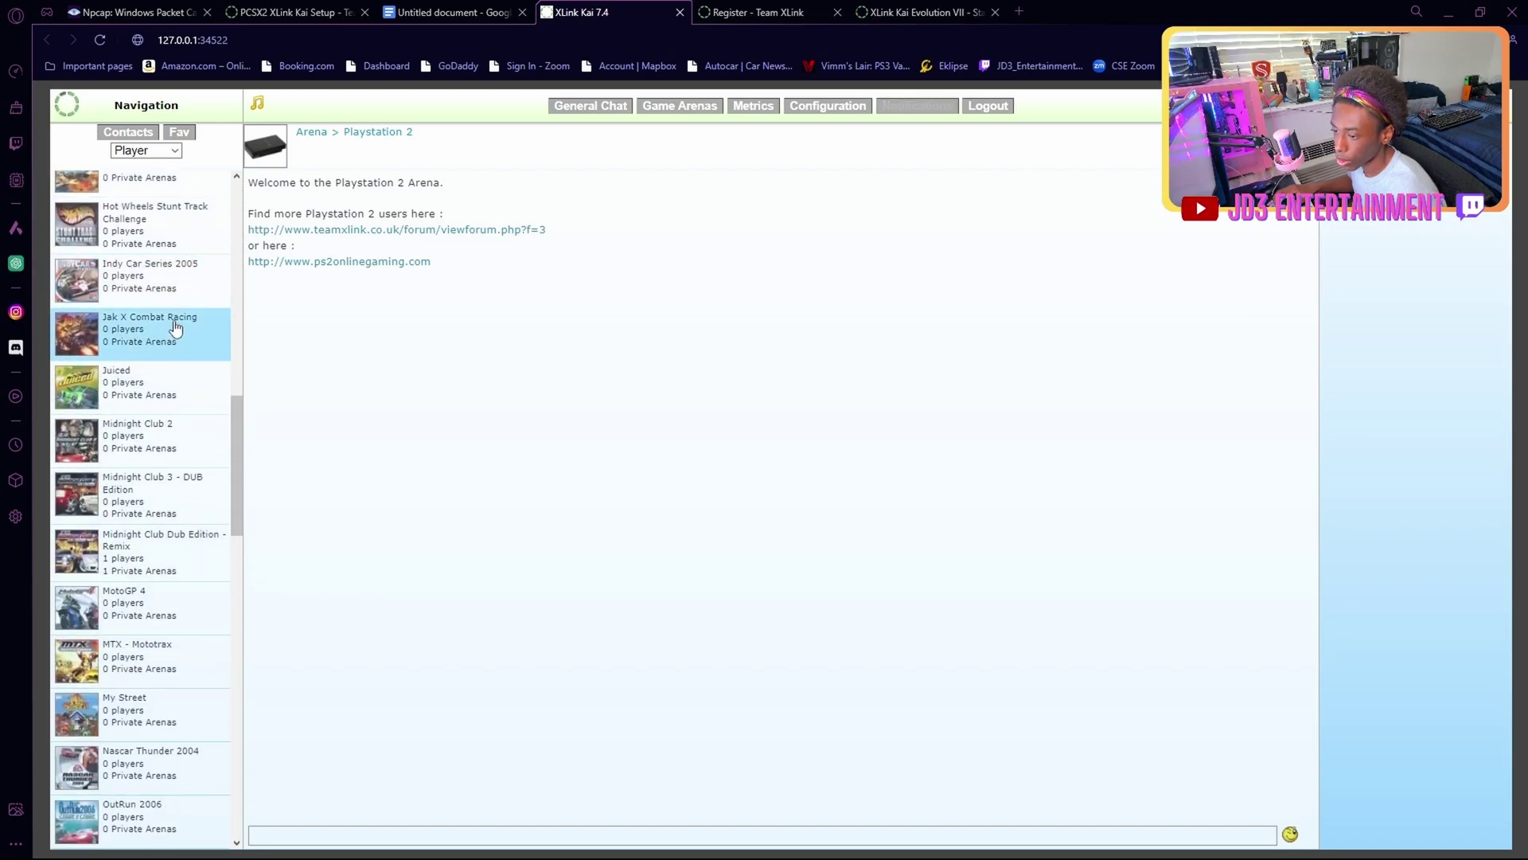
click(162, 550)
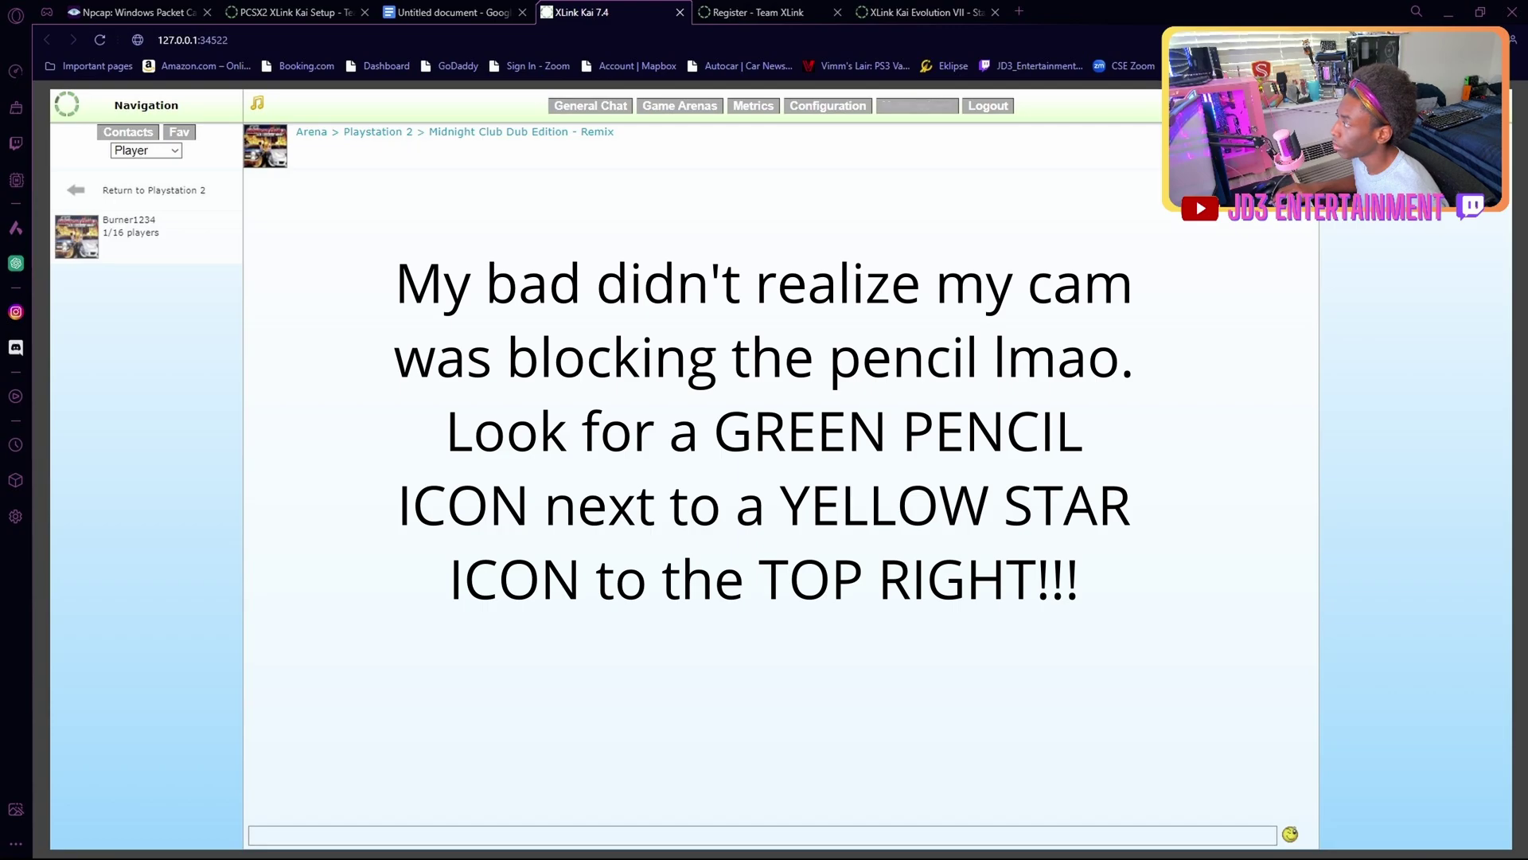
- Create a private arena for up to 16 players with no password and no description
click(1285, 105)
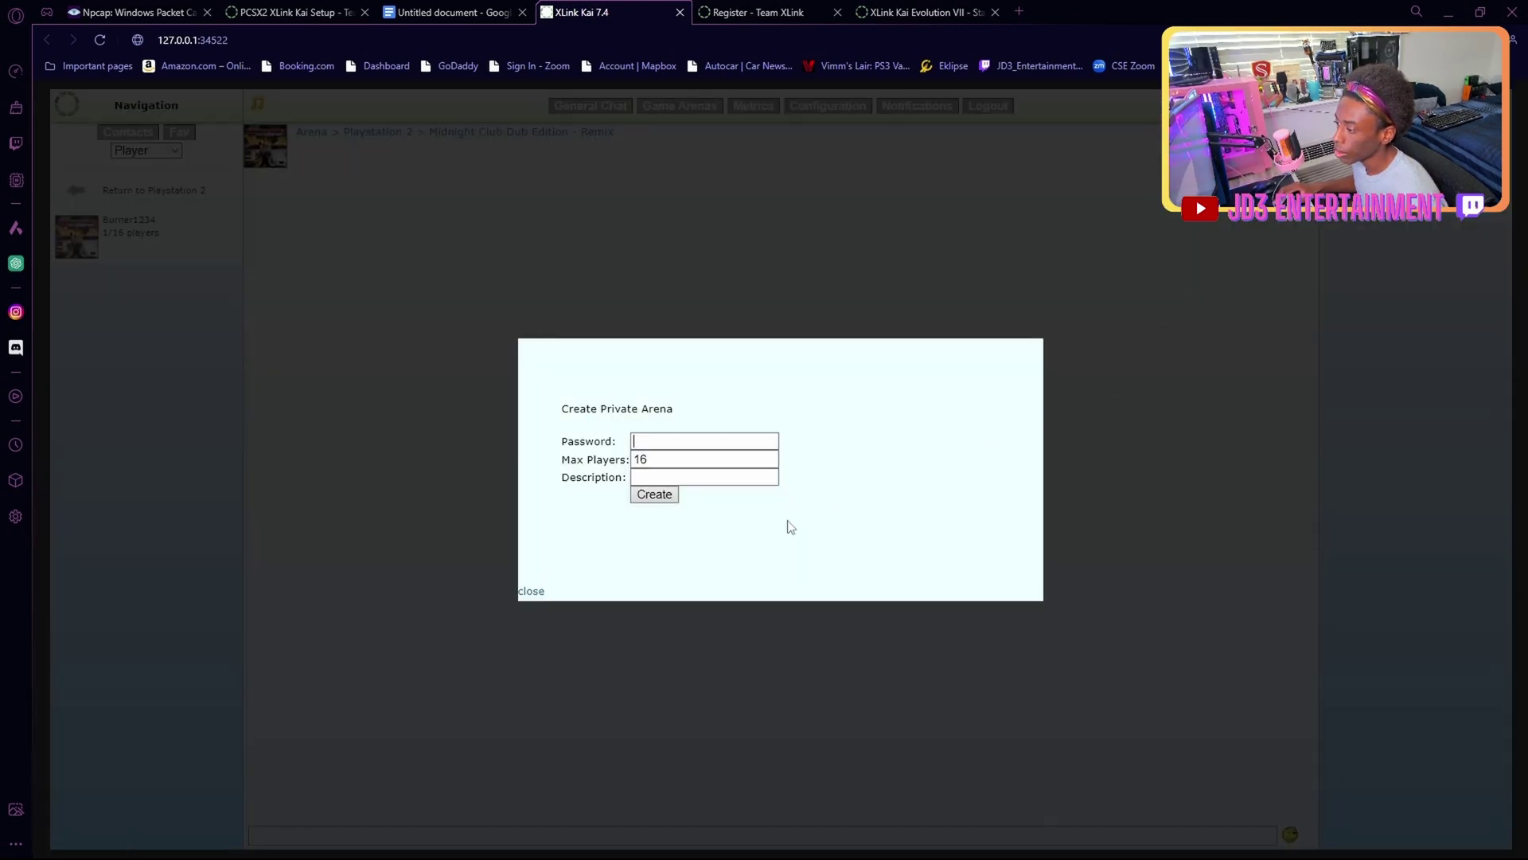
click(641, 478)
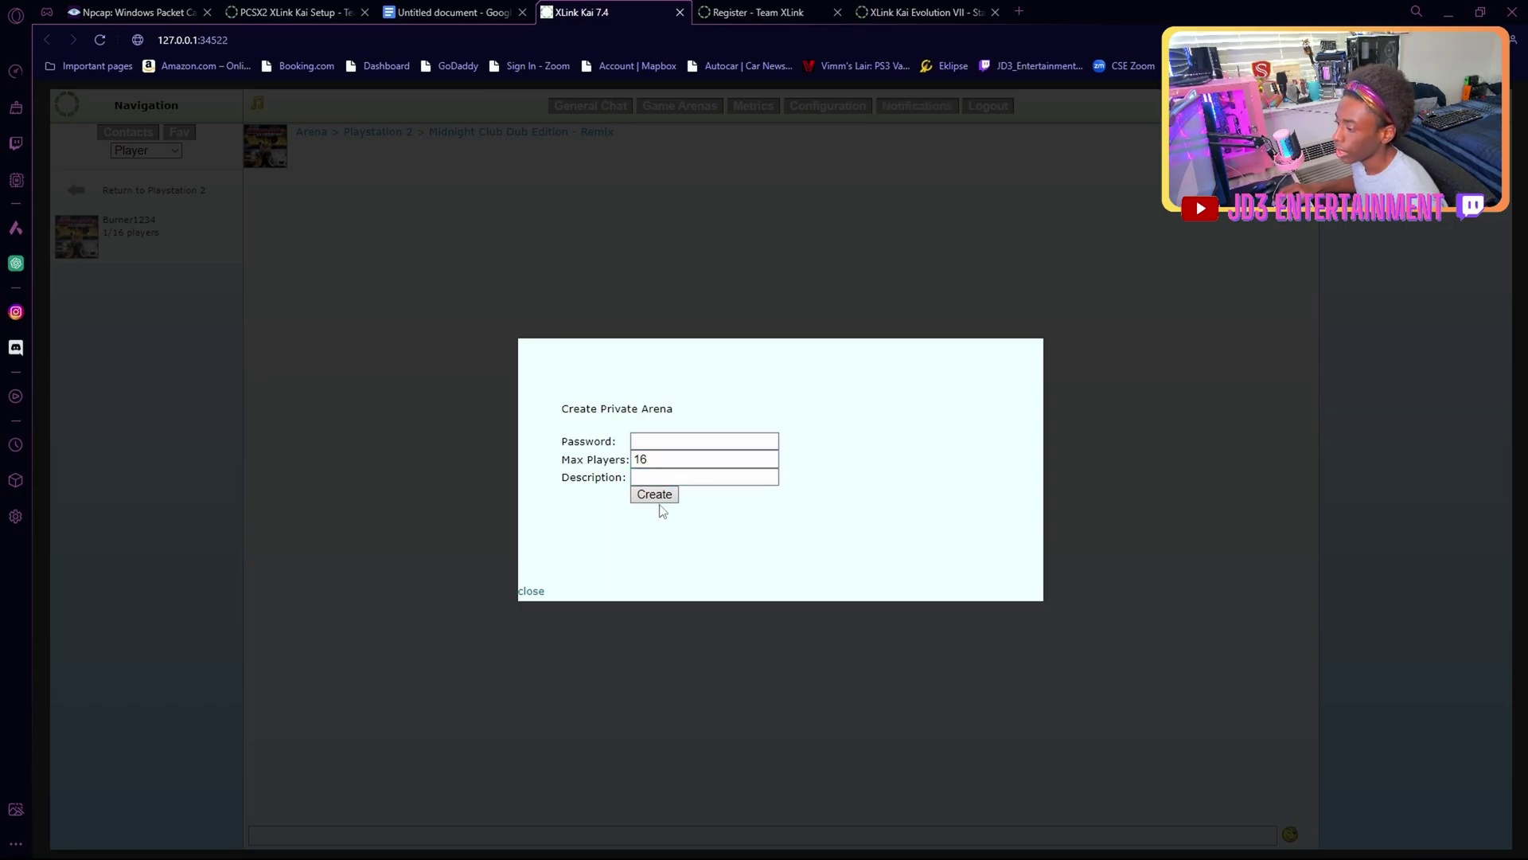
click(666, 498)
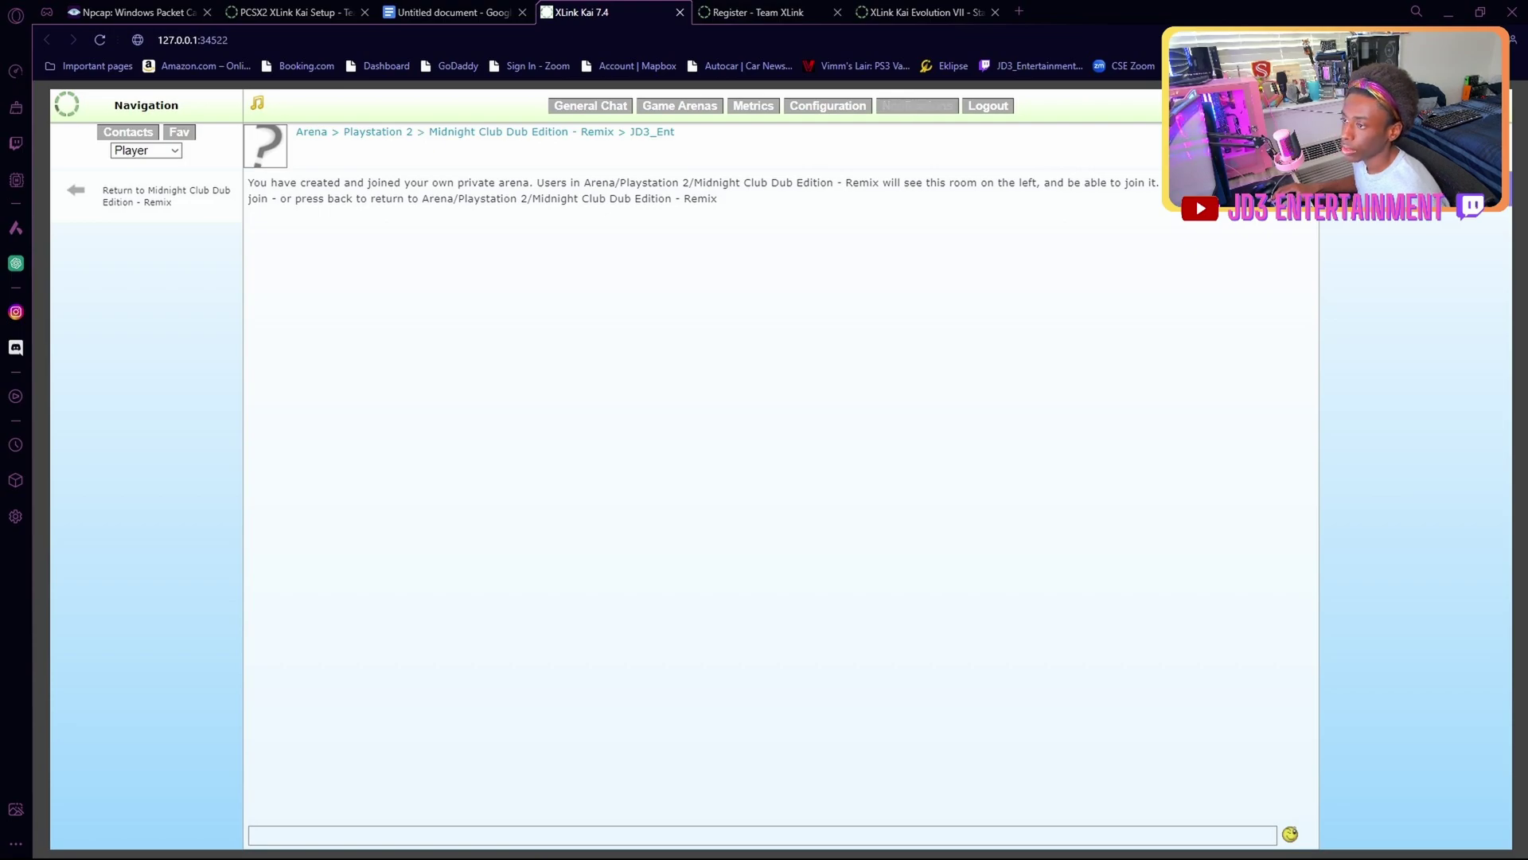
- Leave the newly created private arena and join the other private arena listed for Midnight Club Dub Edition - Remix
click(82, 198)
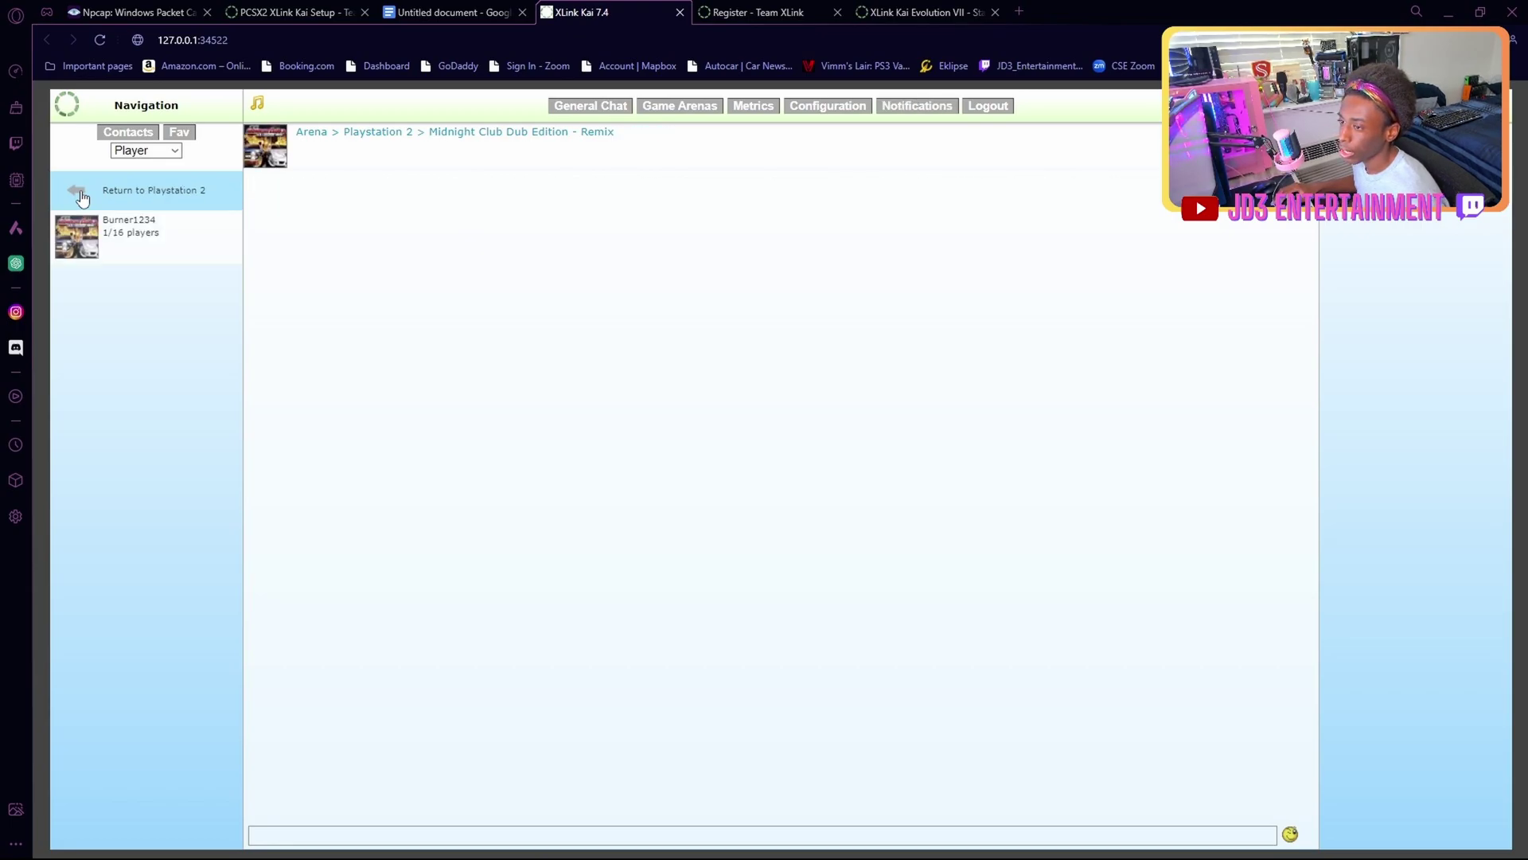
click(173, 238)
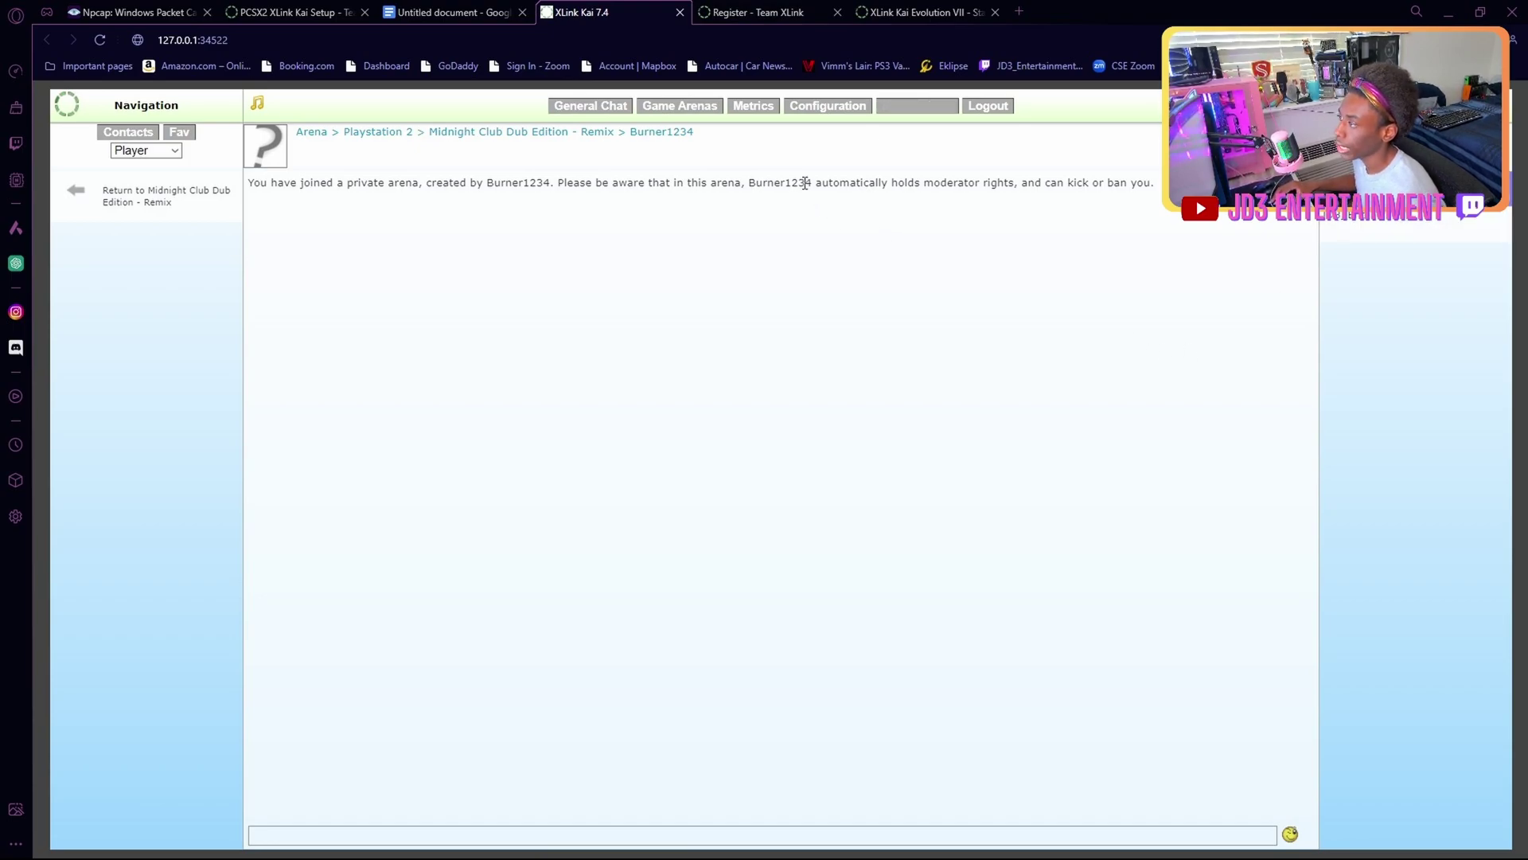
- Examine the Ethernet adapter, capture library and found consoles in the XLink Kai metrics, and close them
click(765, 113)
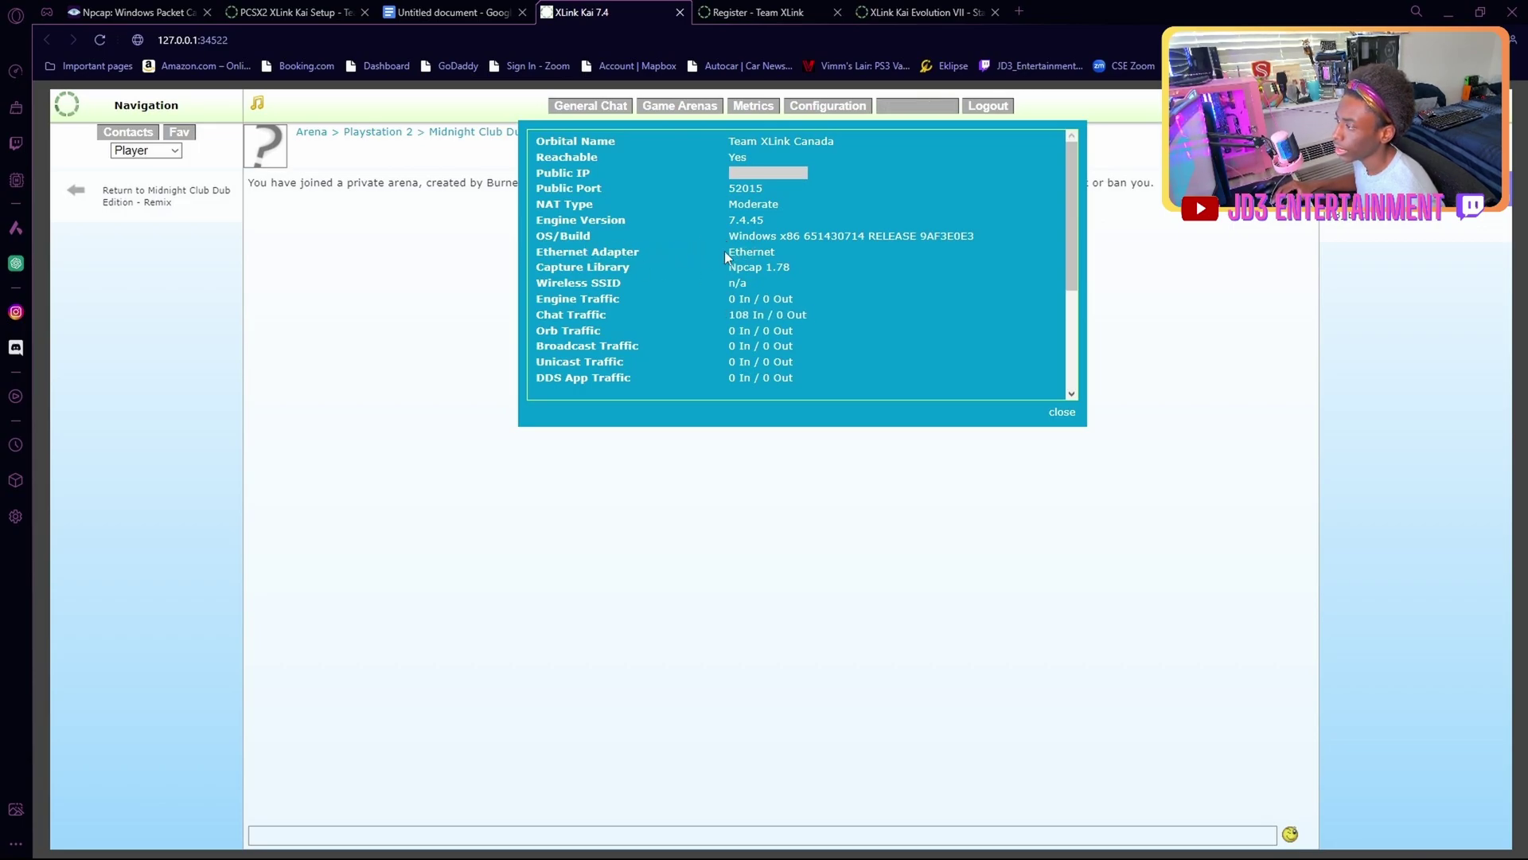
drag(724, 250, 834, 252)
click(816, 258)
scroll(812, 253, down, 3)
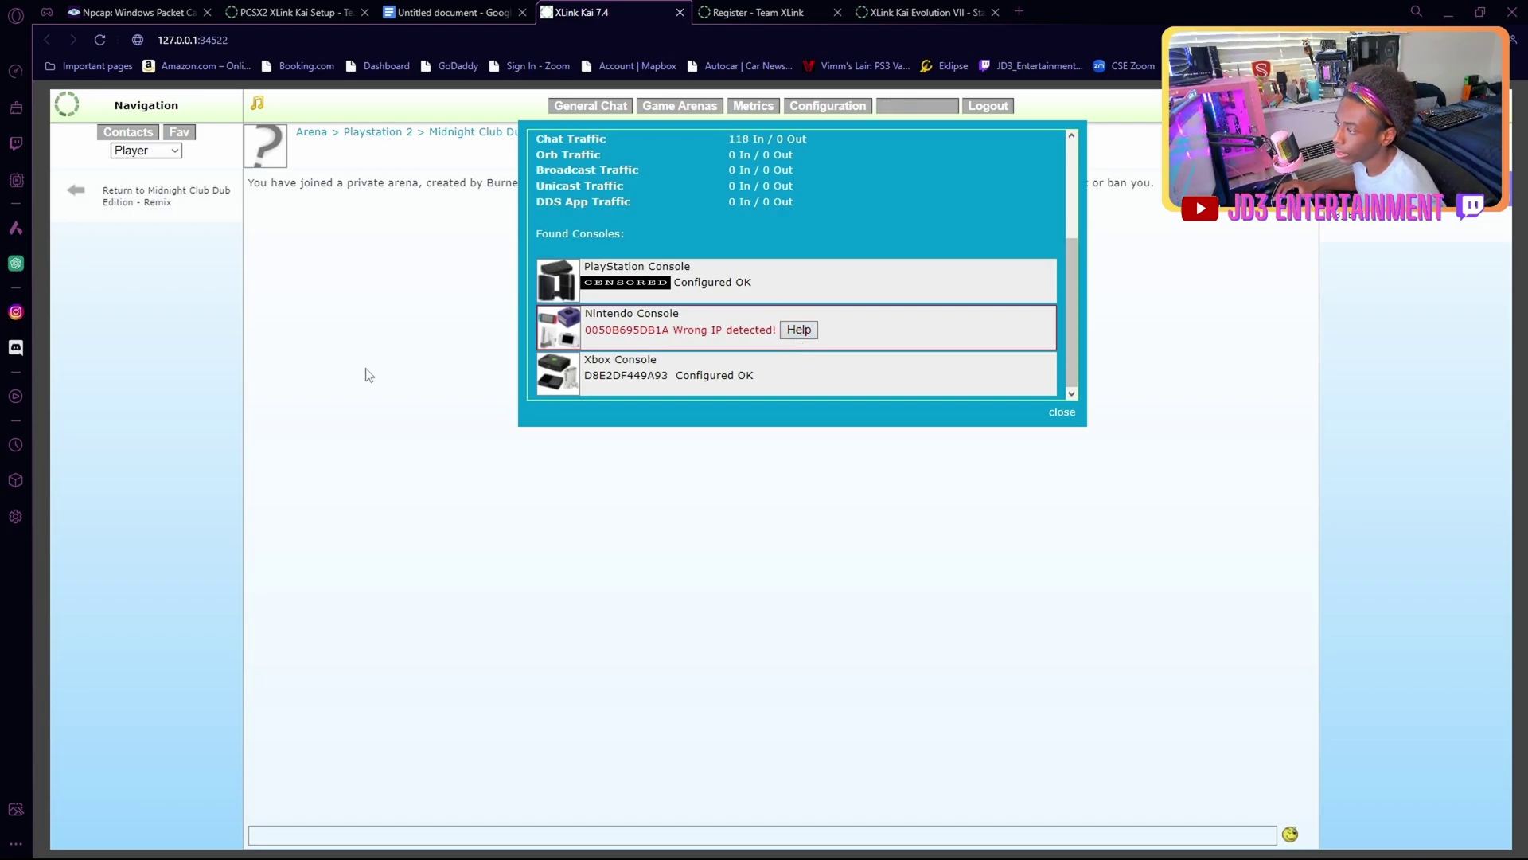
click(1062, 412)
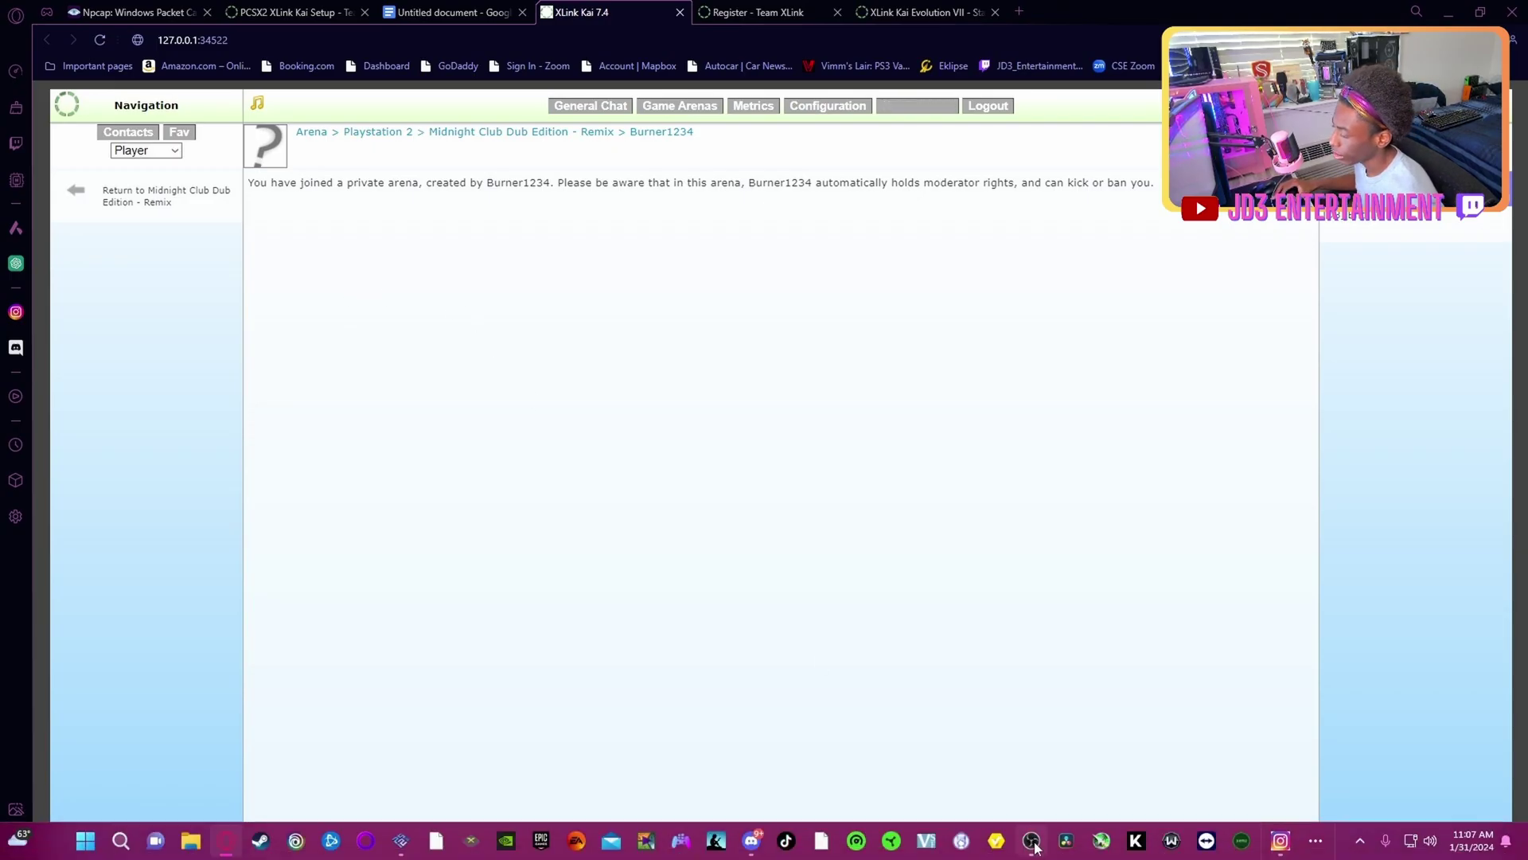
- Switch to the game in PCSX2, view the saved xlink setting under Network Configuration and return to the Networking menu
click(1039, 850)
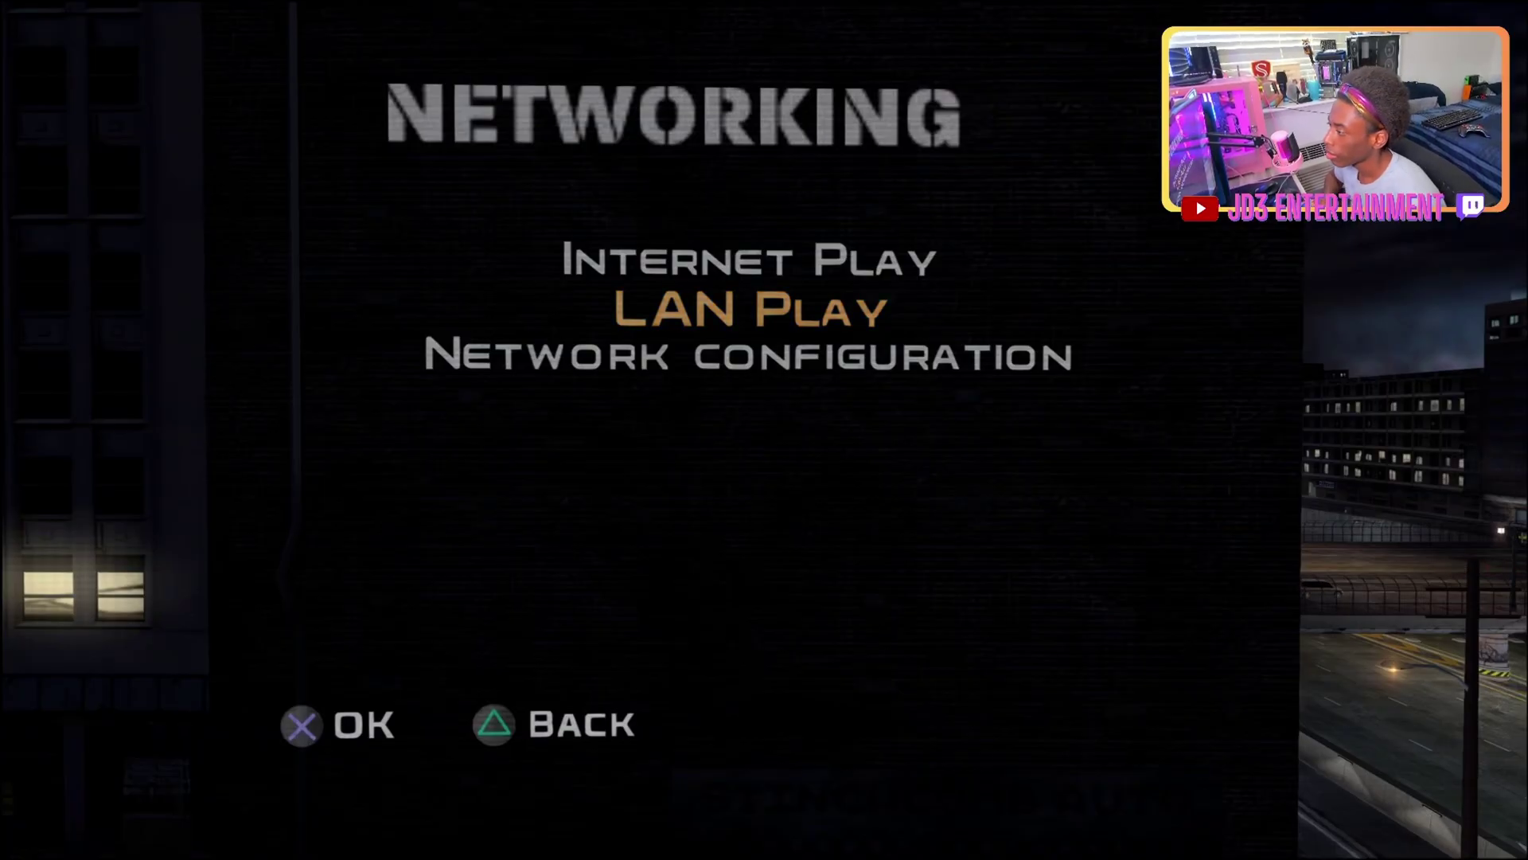
key(Down)
key(Up)
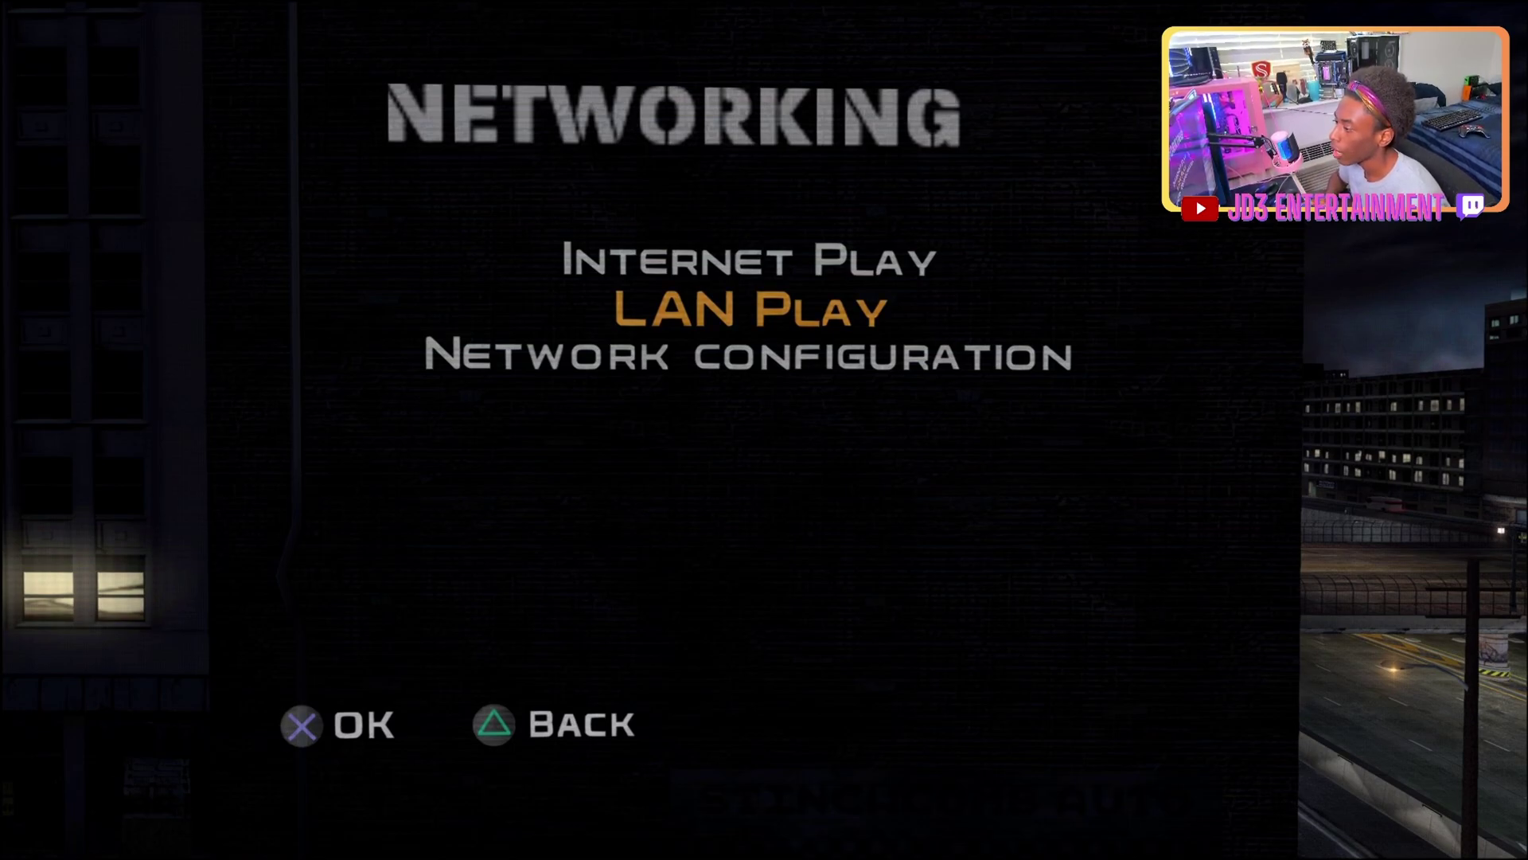
key(Down)
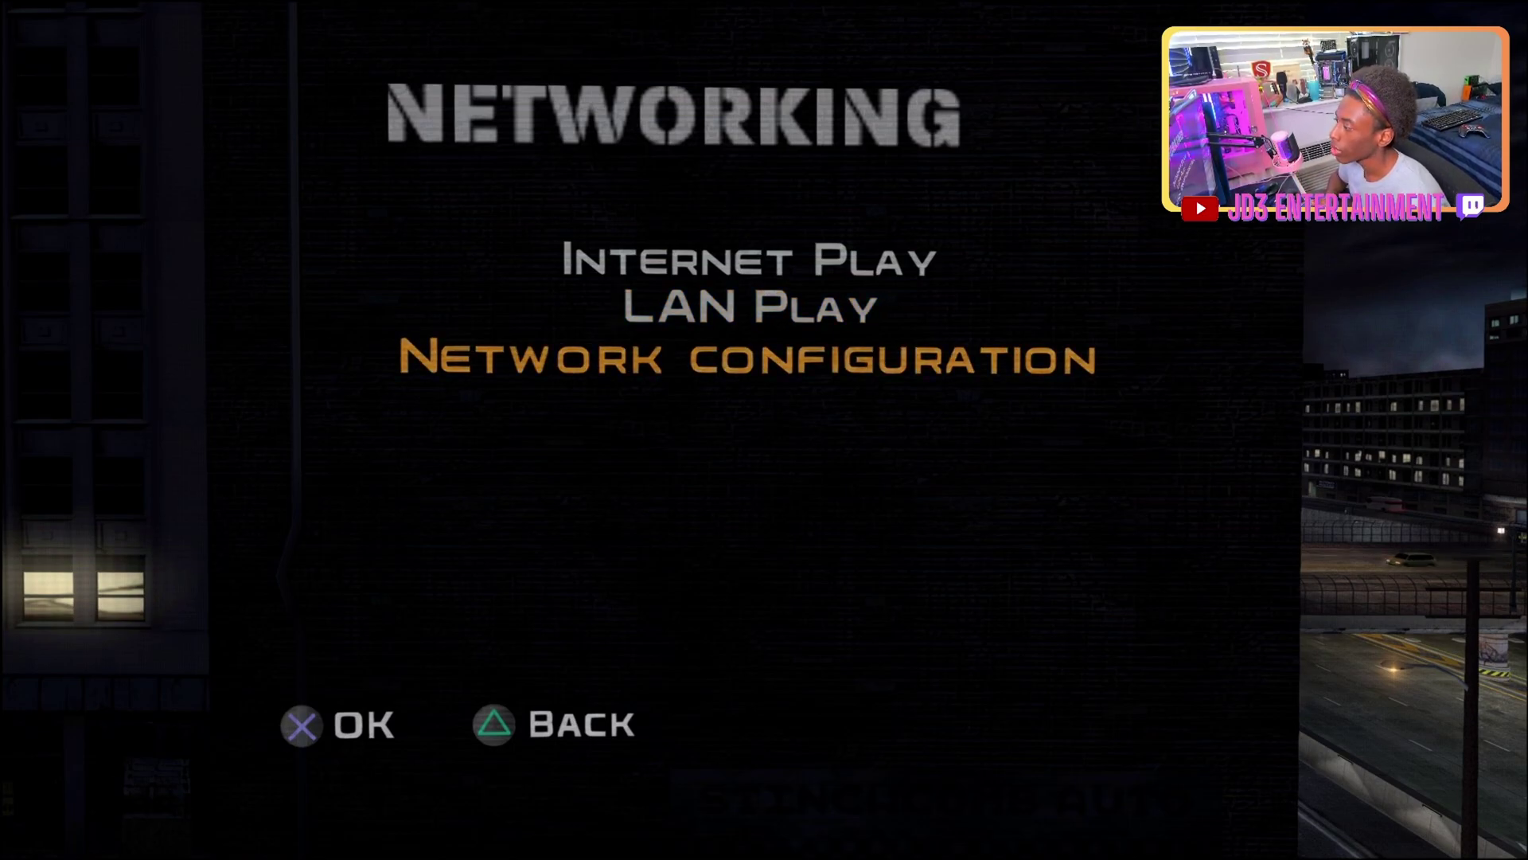
key(Return)
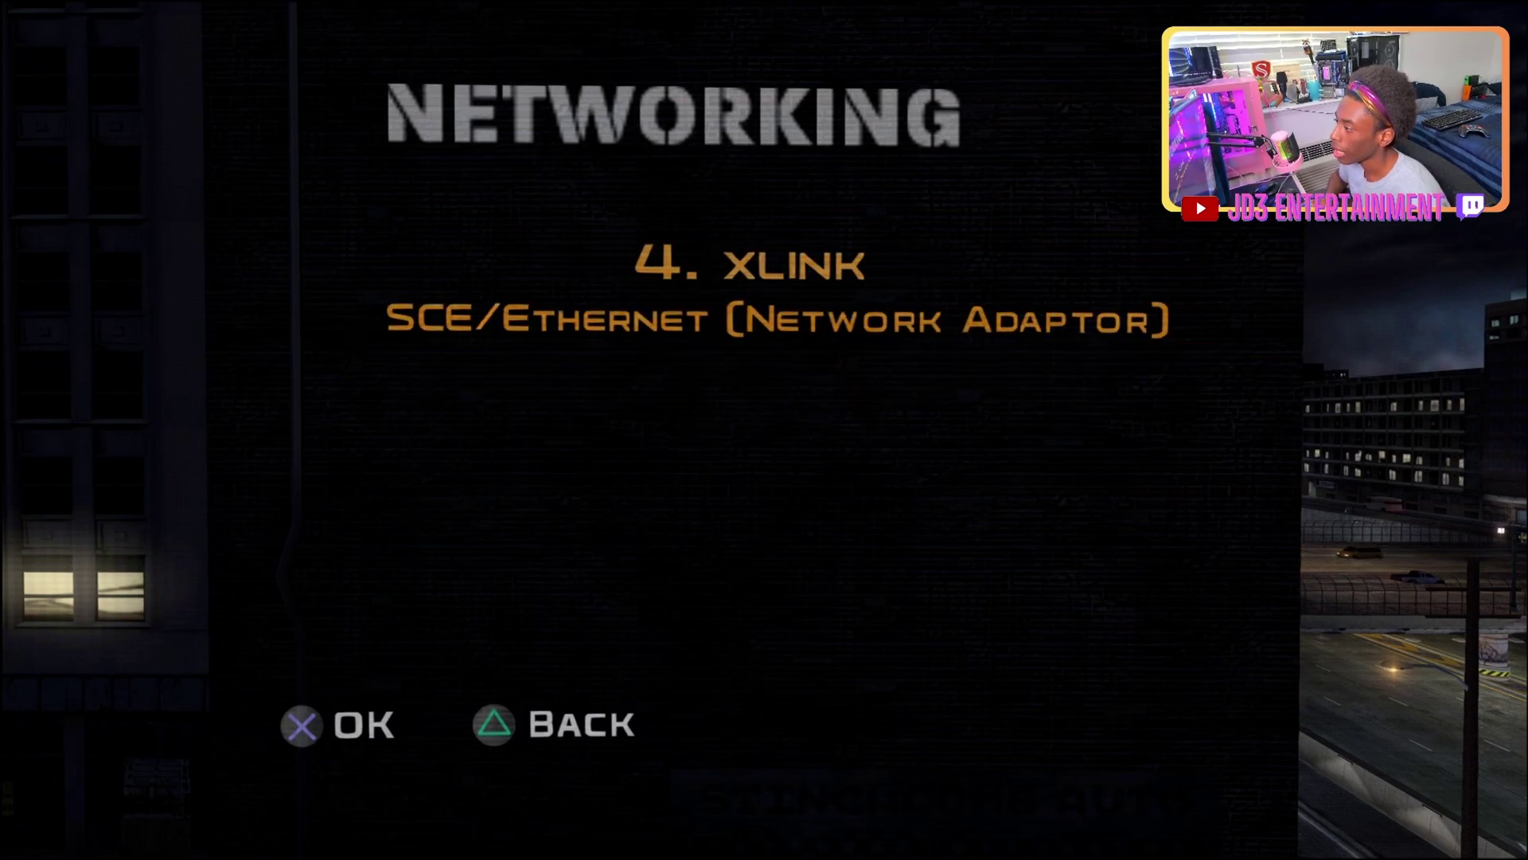
key(Escape)
key(Down)
key(Down)
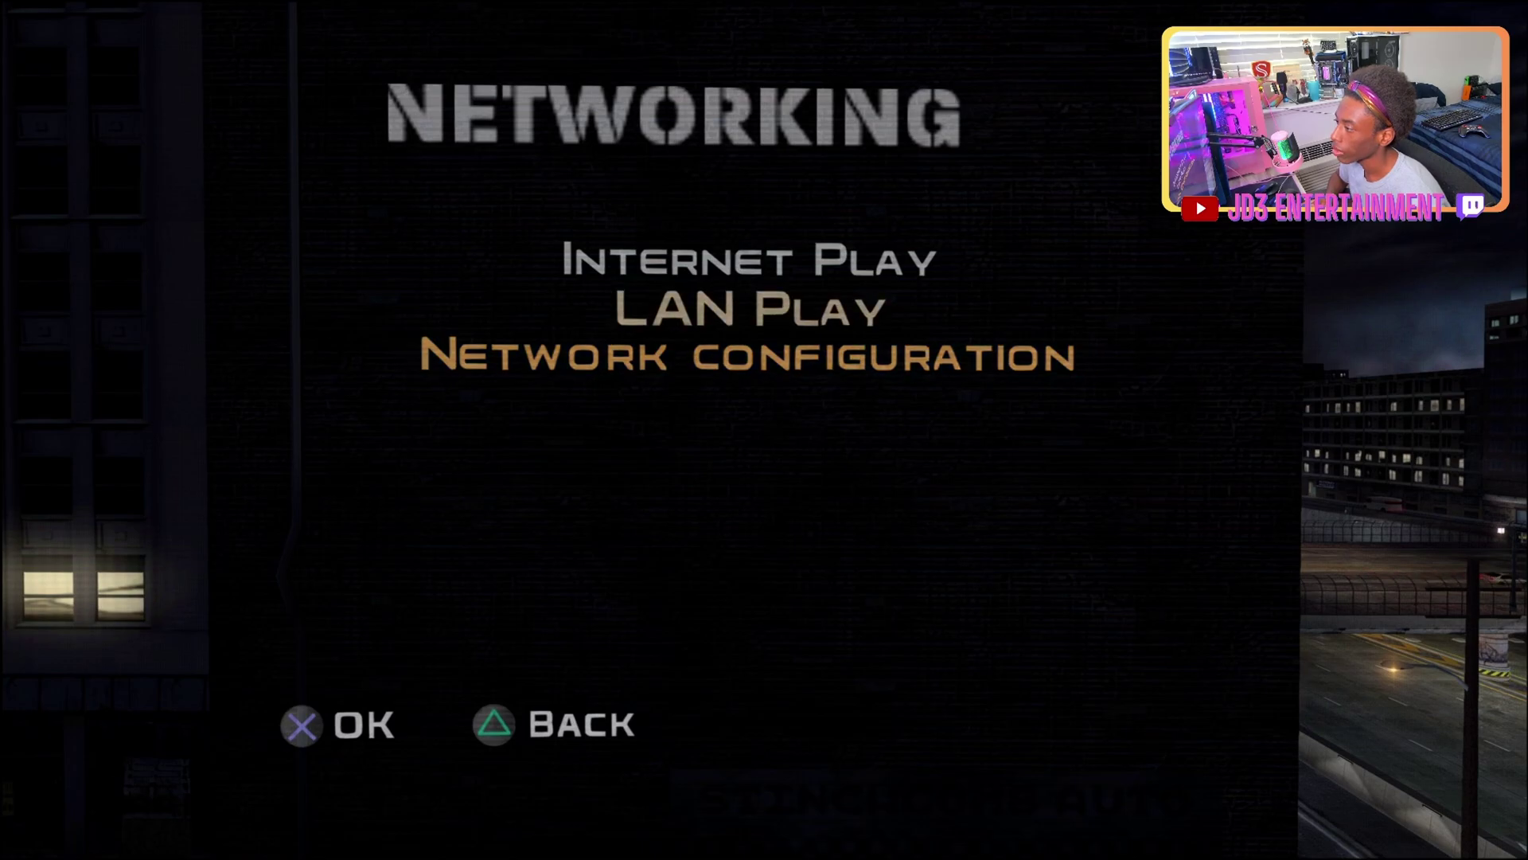
- Choose LAN Play instead of Internet Play in the game's Networking menu
key(Up)
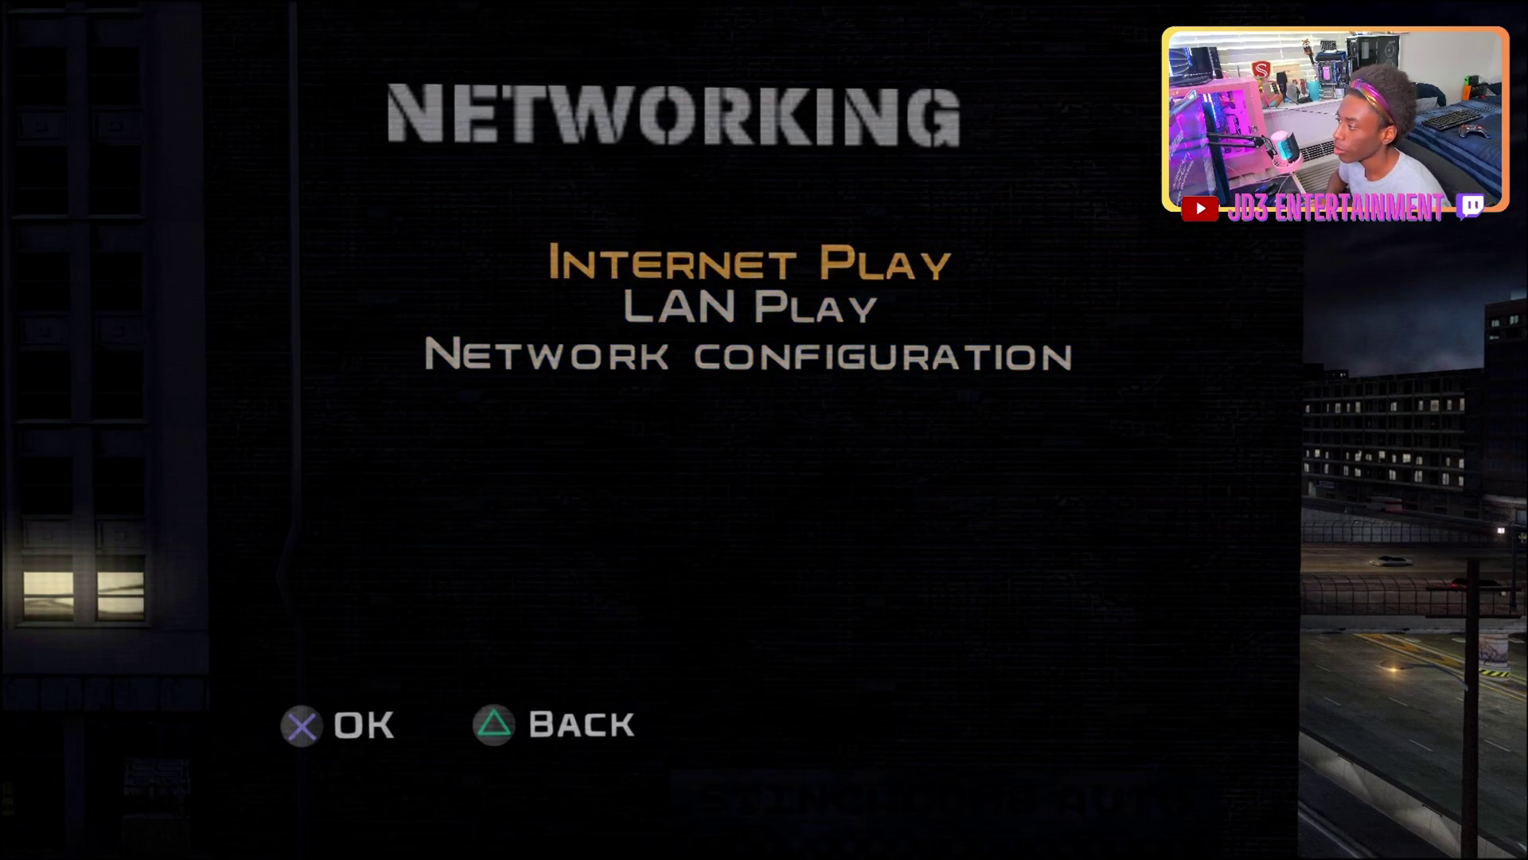
key(Down)
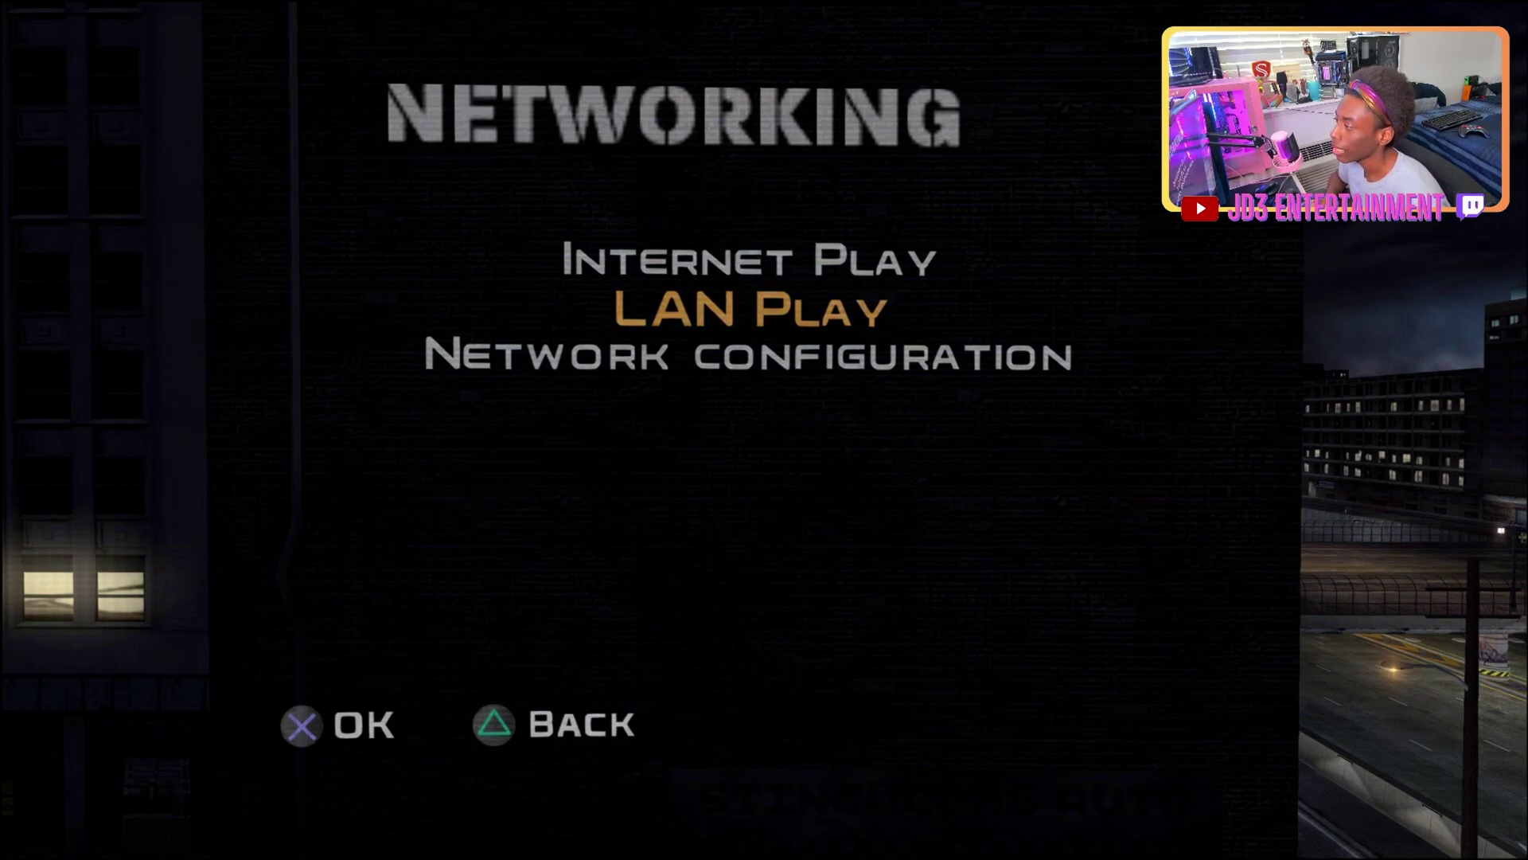
key(Up)
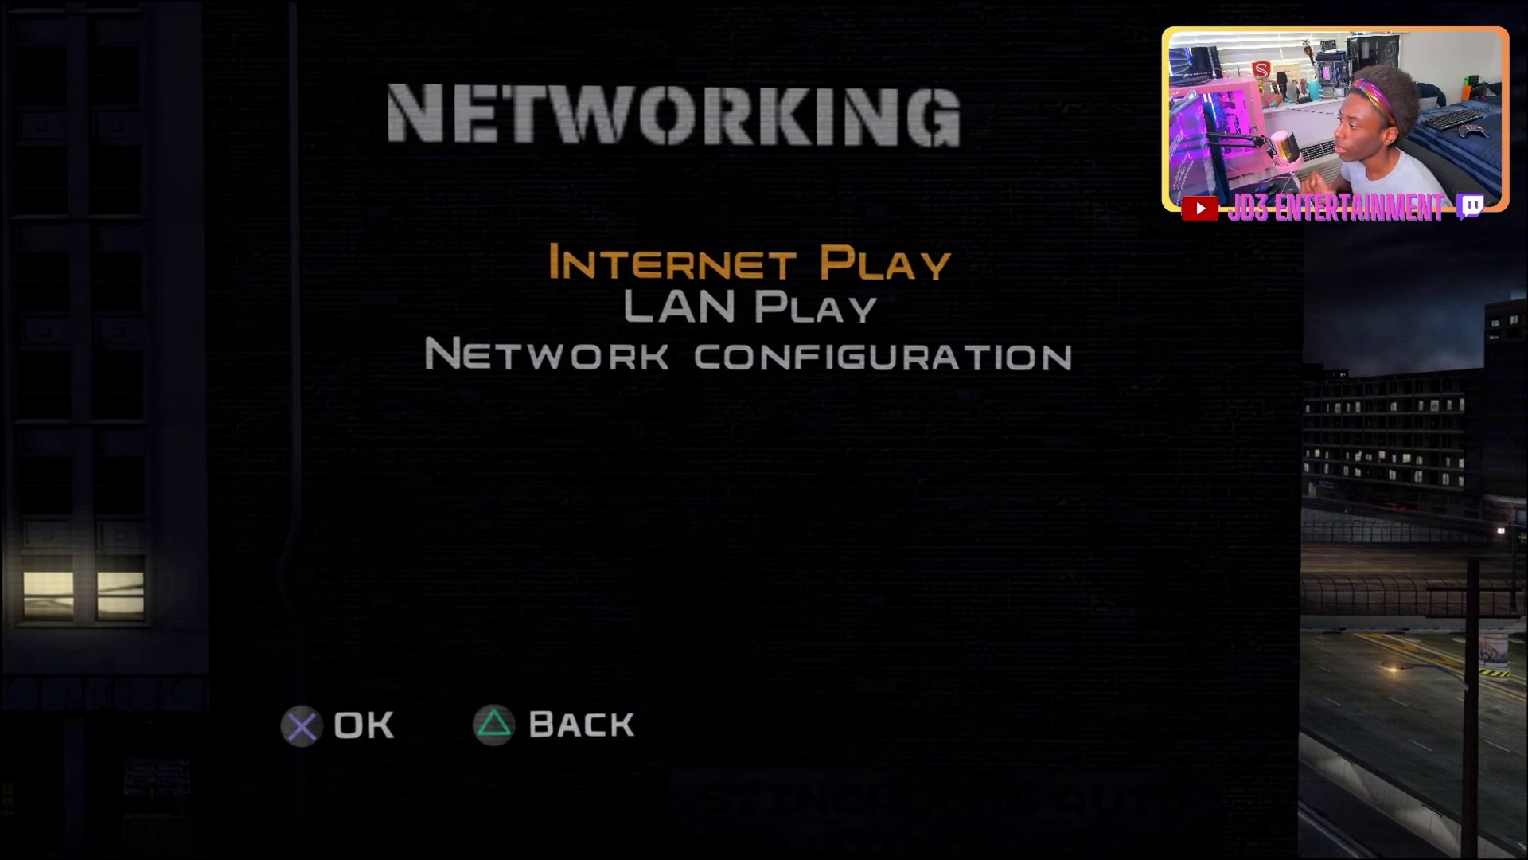
key(Down)
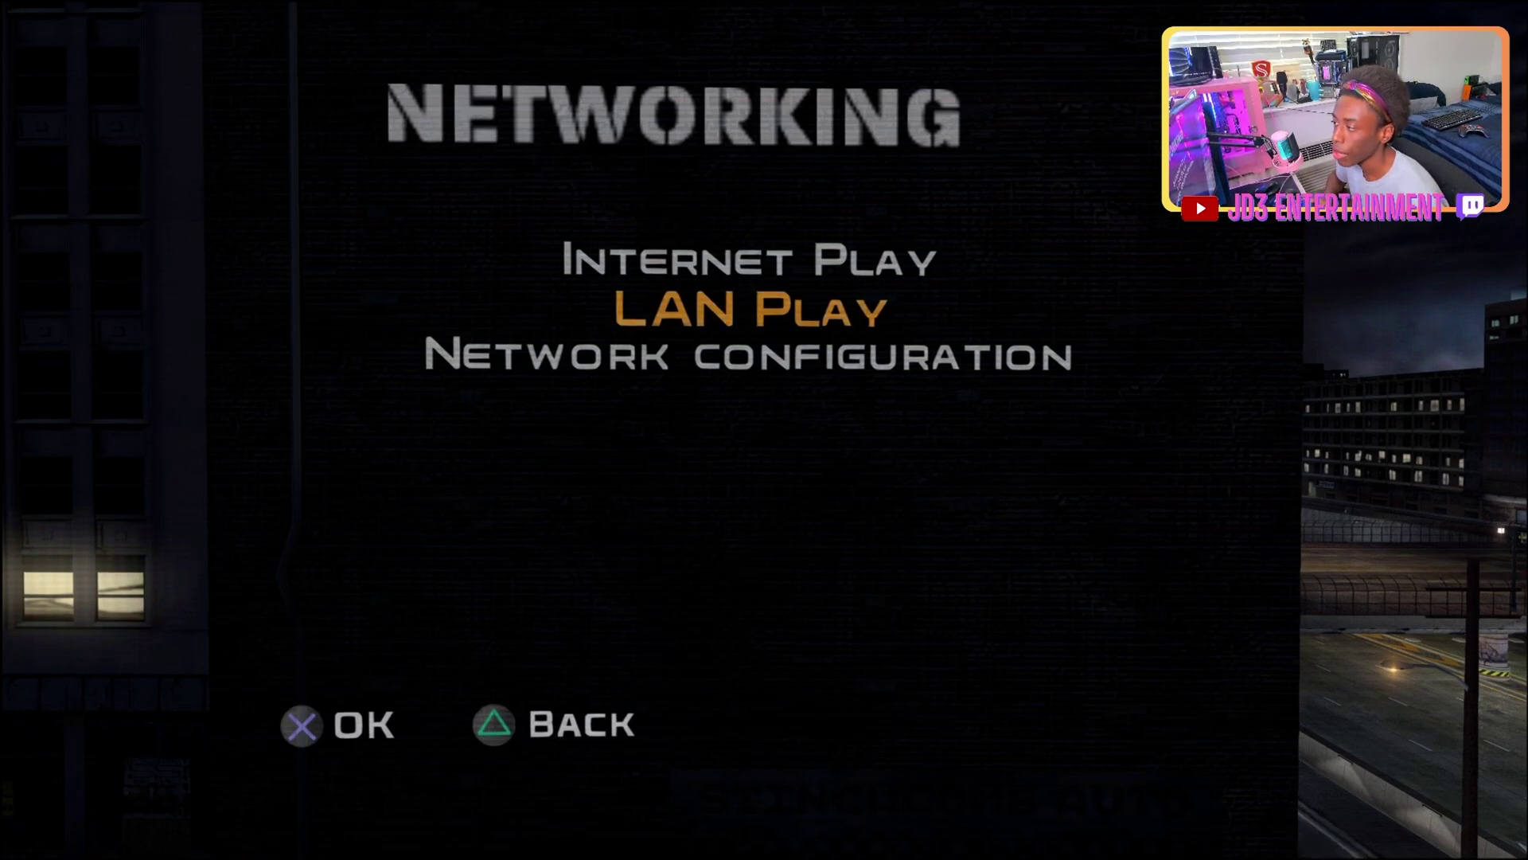
key(Up)
key(Down)
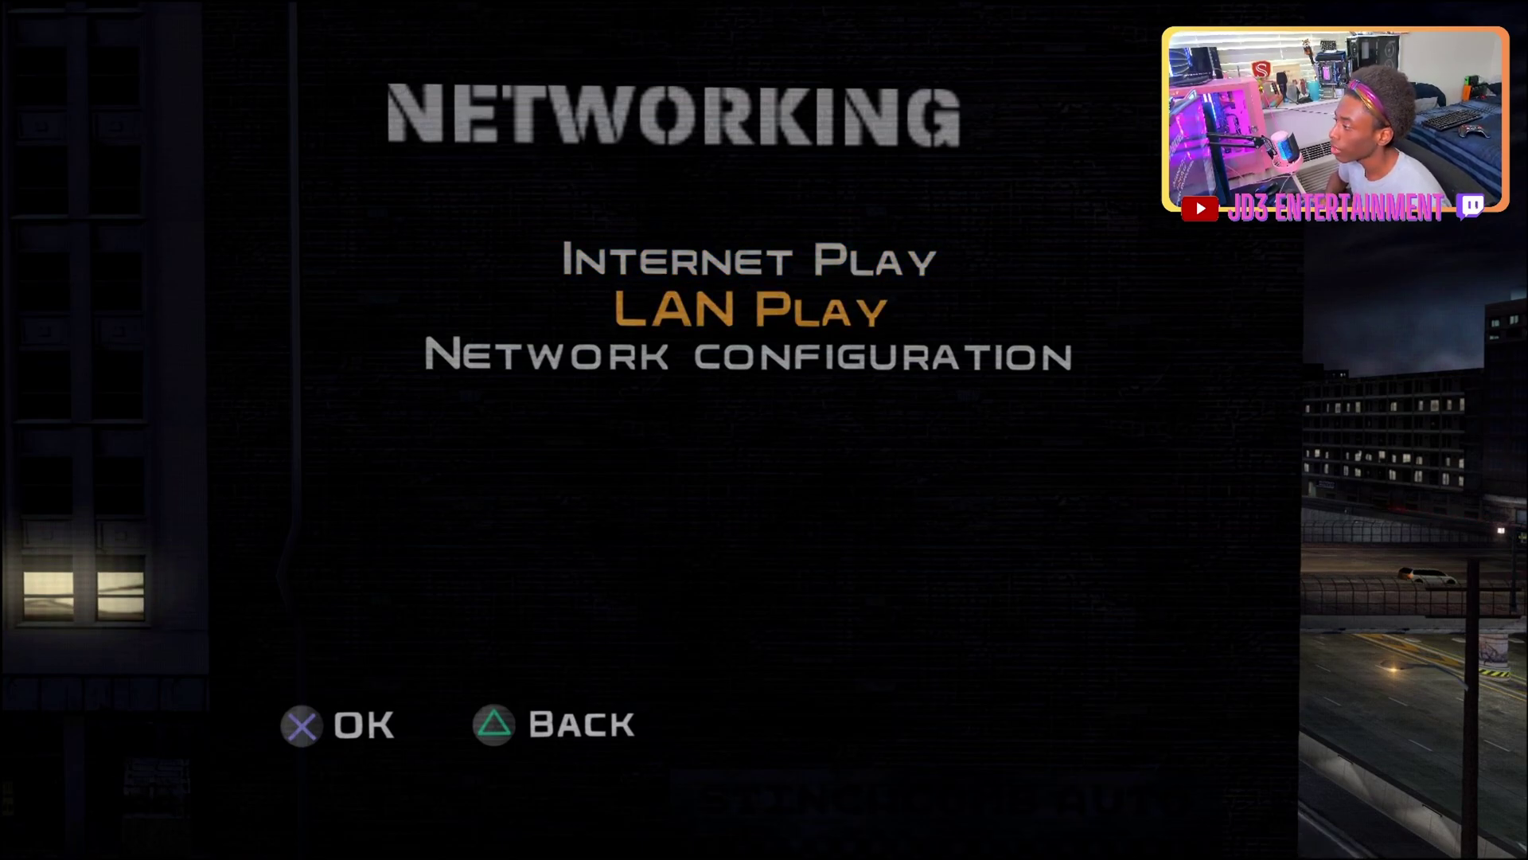
key(Return)
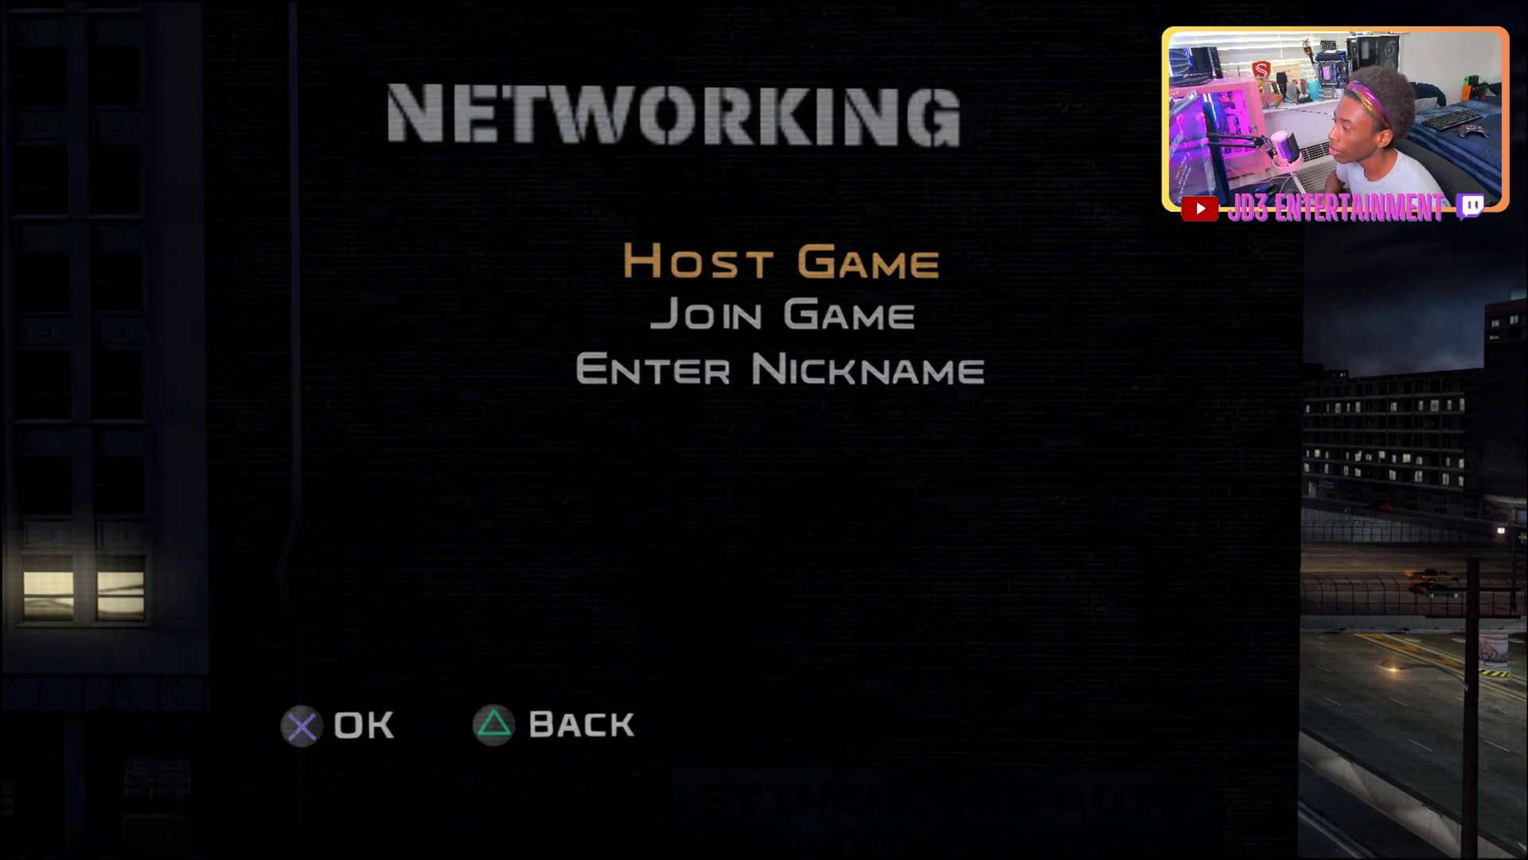
- Join the hosted San Diego game in Cruise mode from the list of LAN games
key(Down)
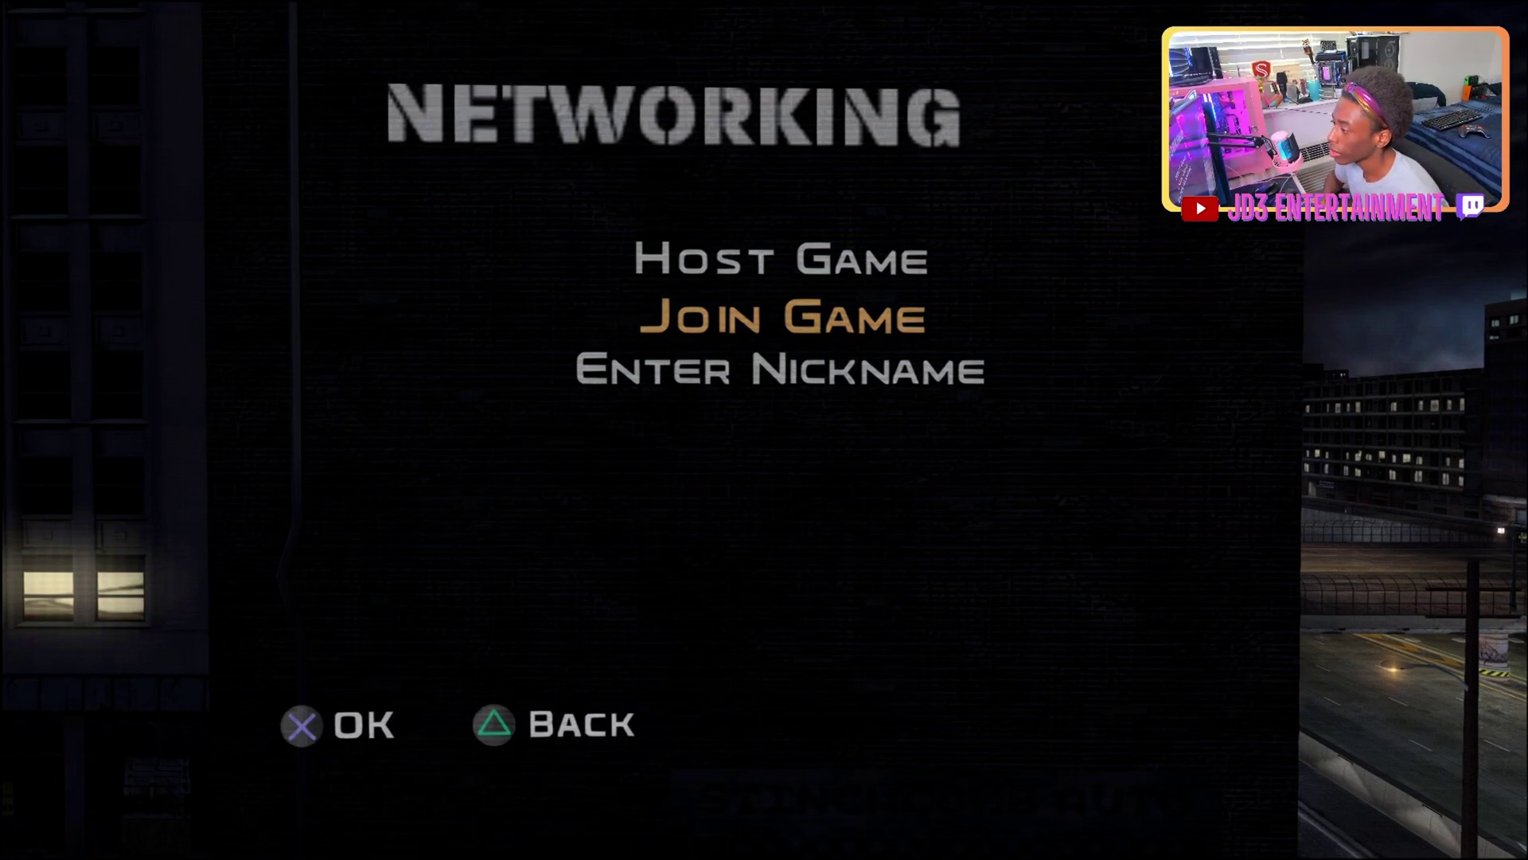
key(Return)
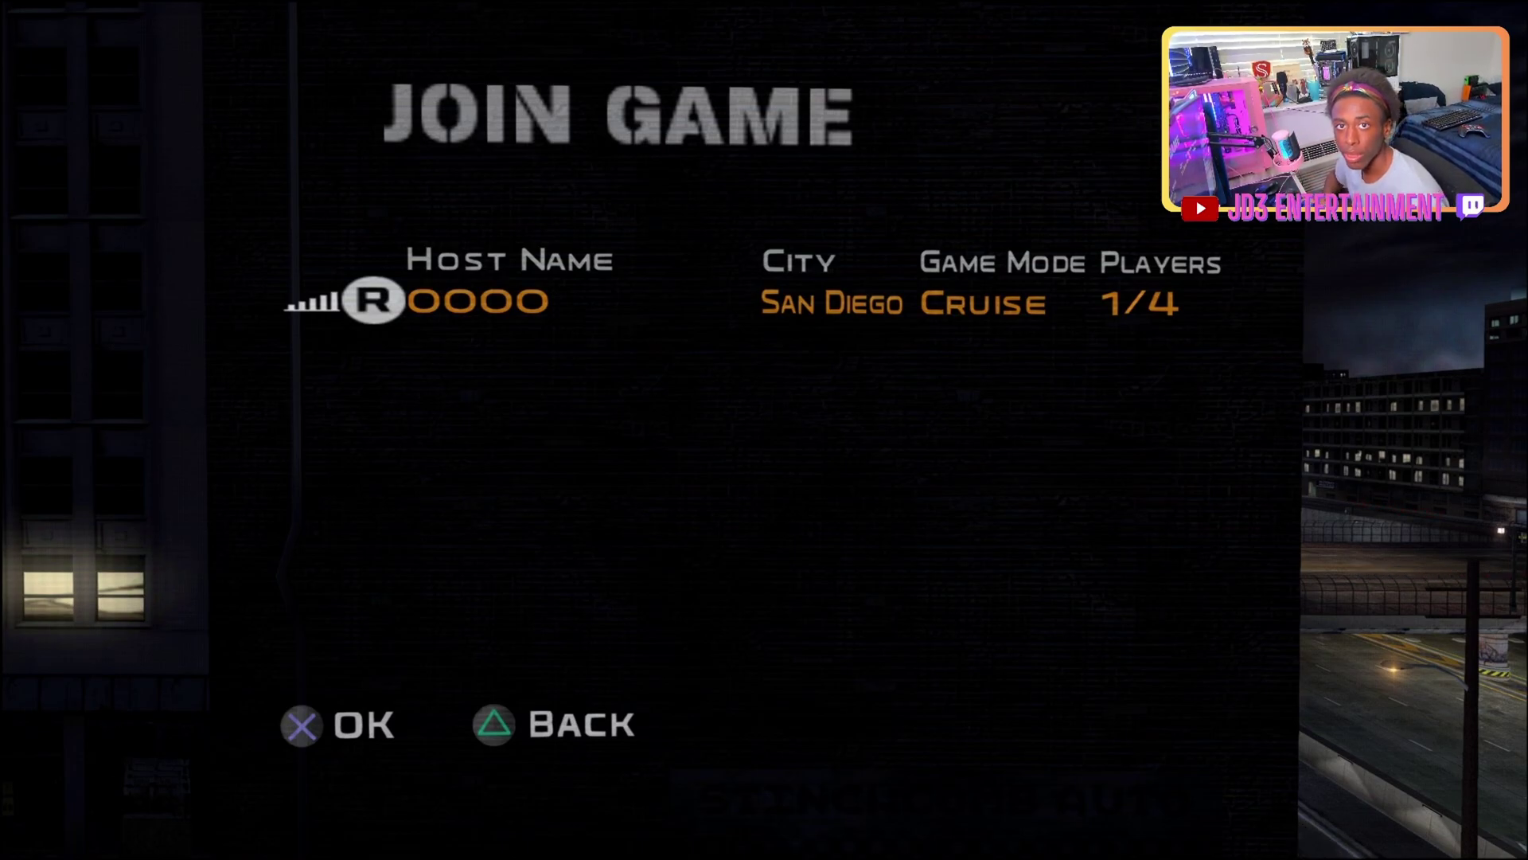
key(Return)
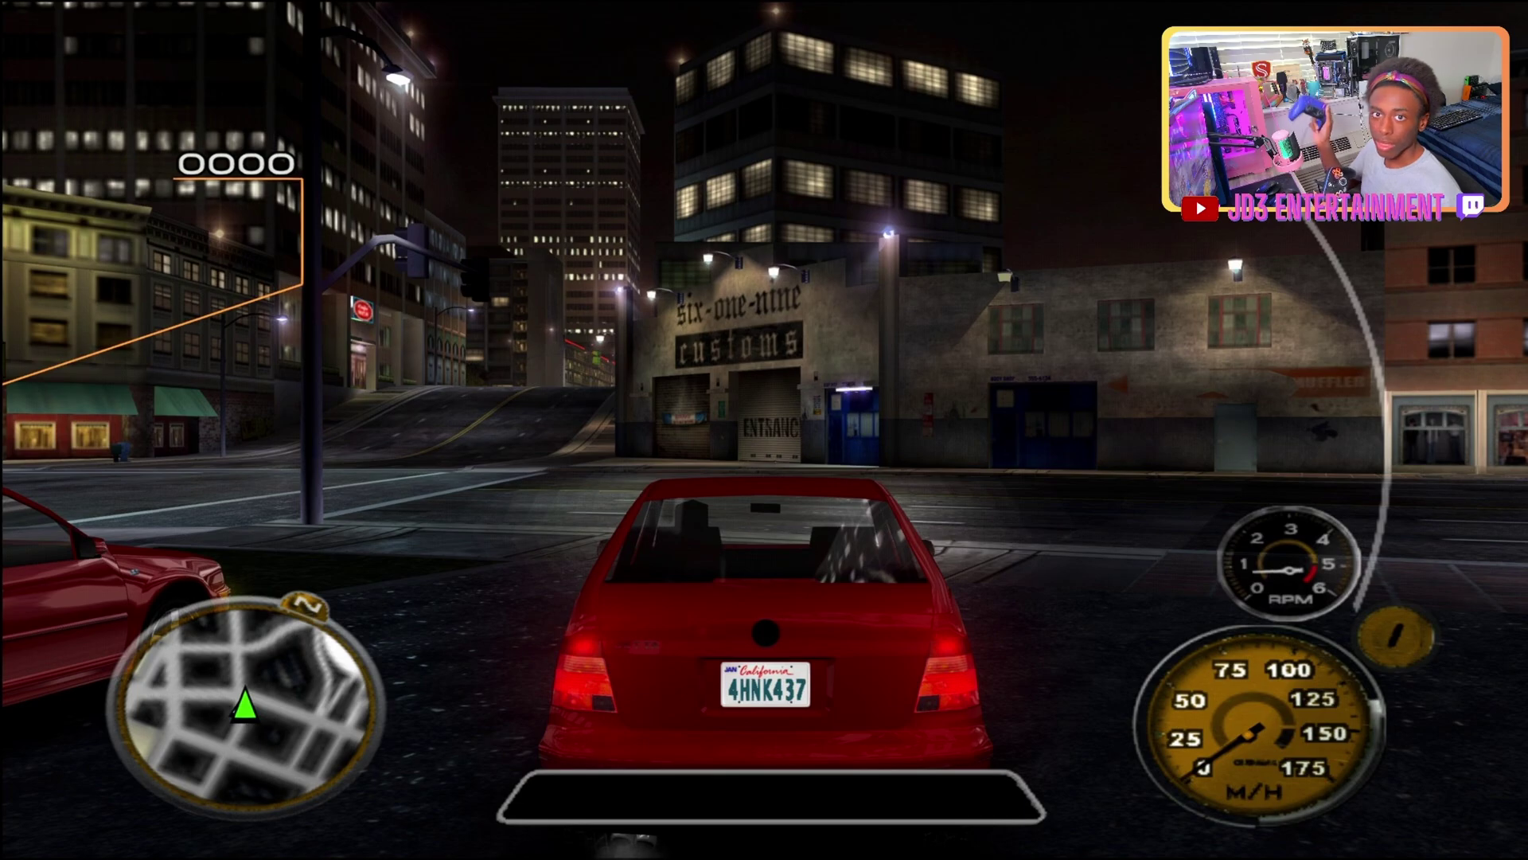
key(Down)
key(Down)
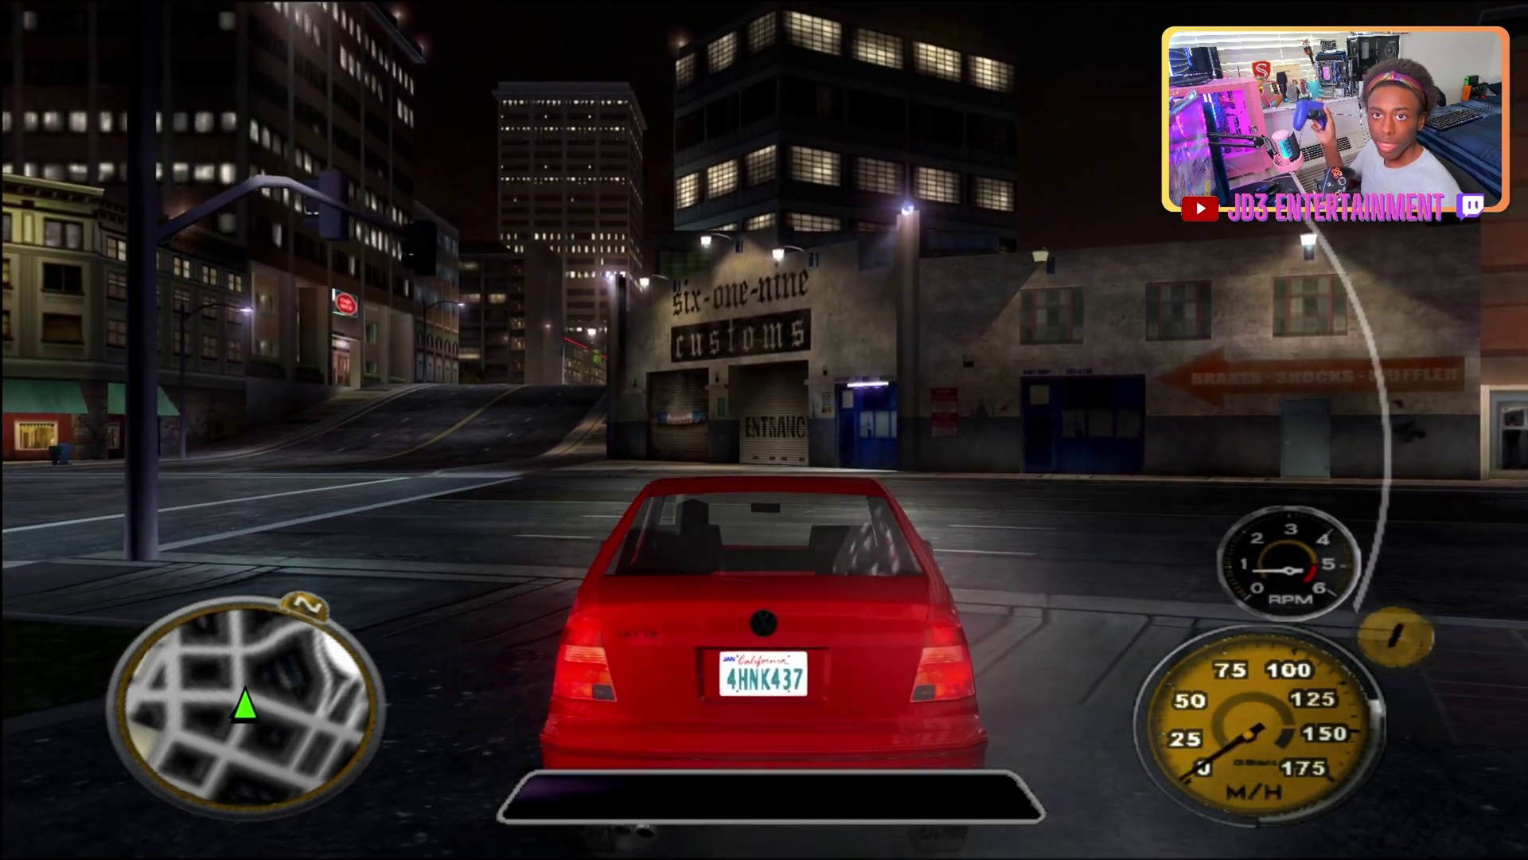
key(Down)
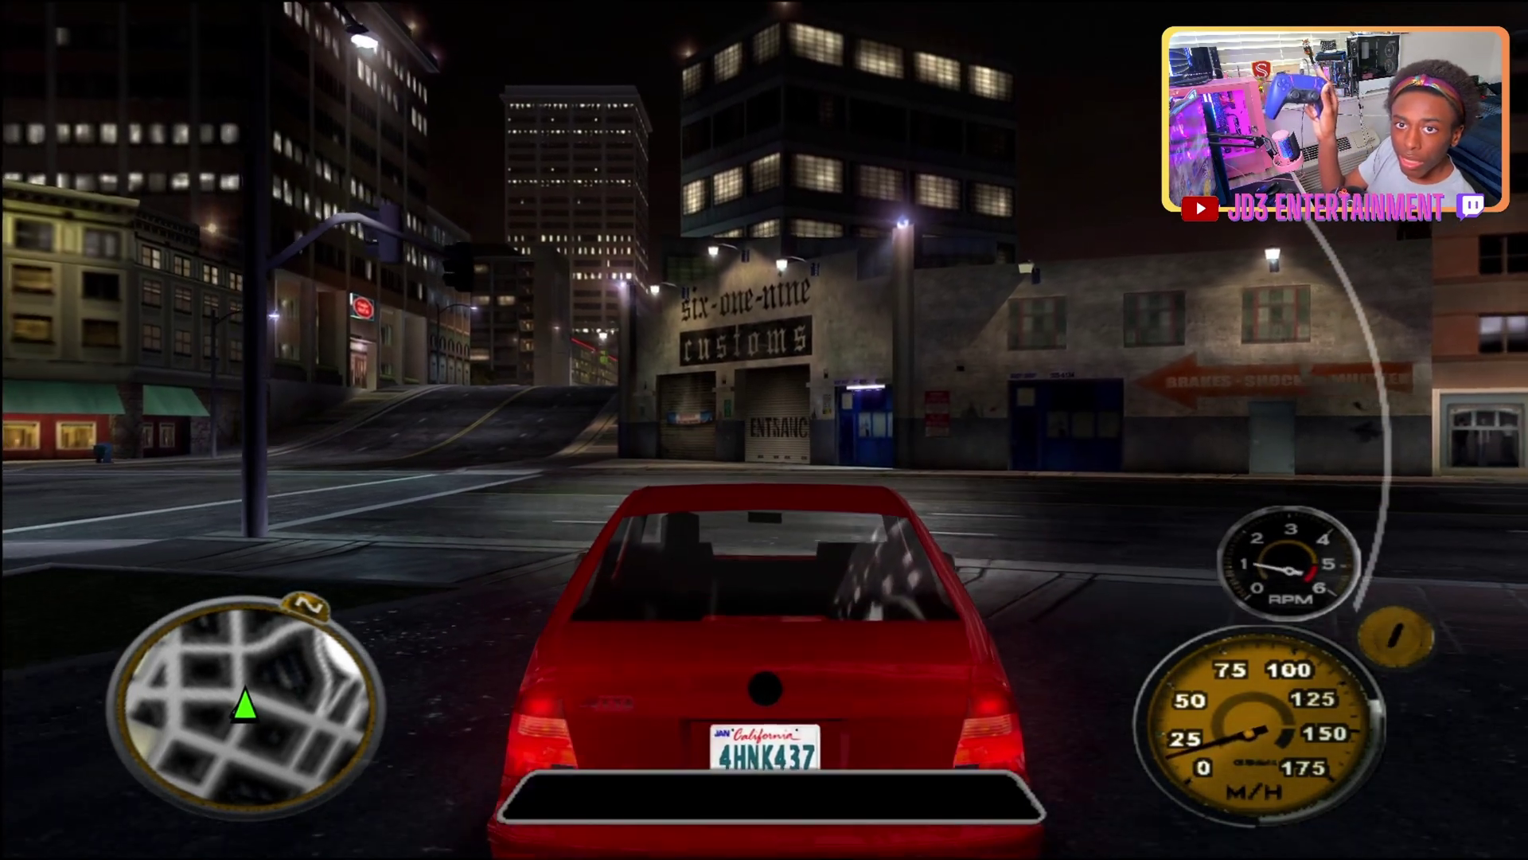
key(Down)
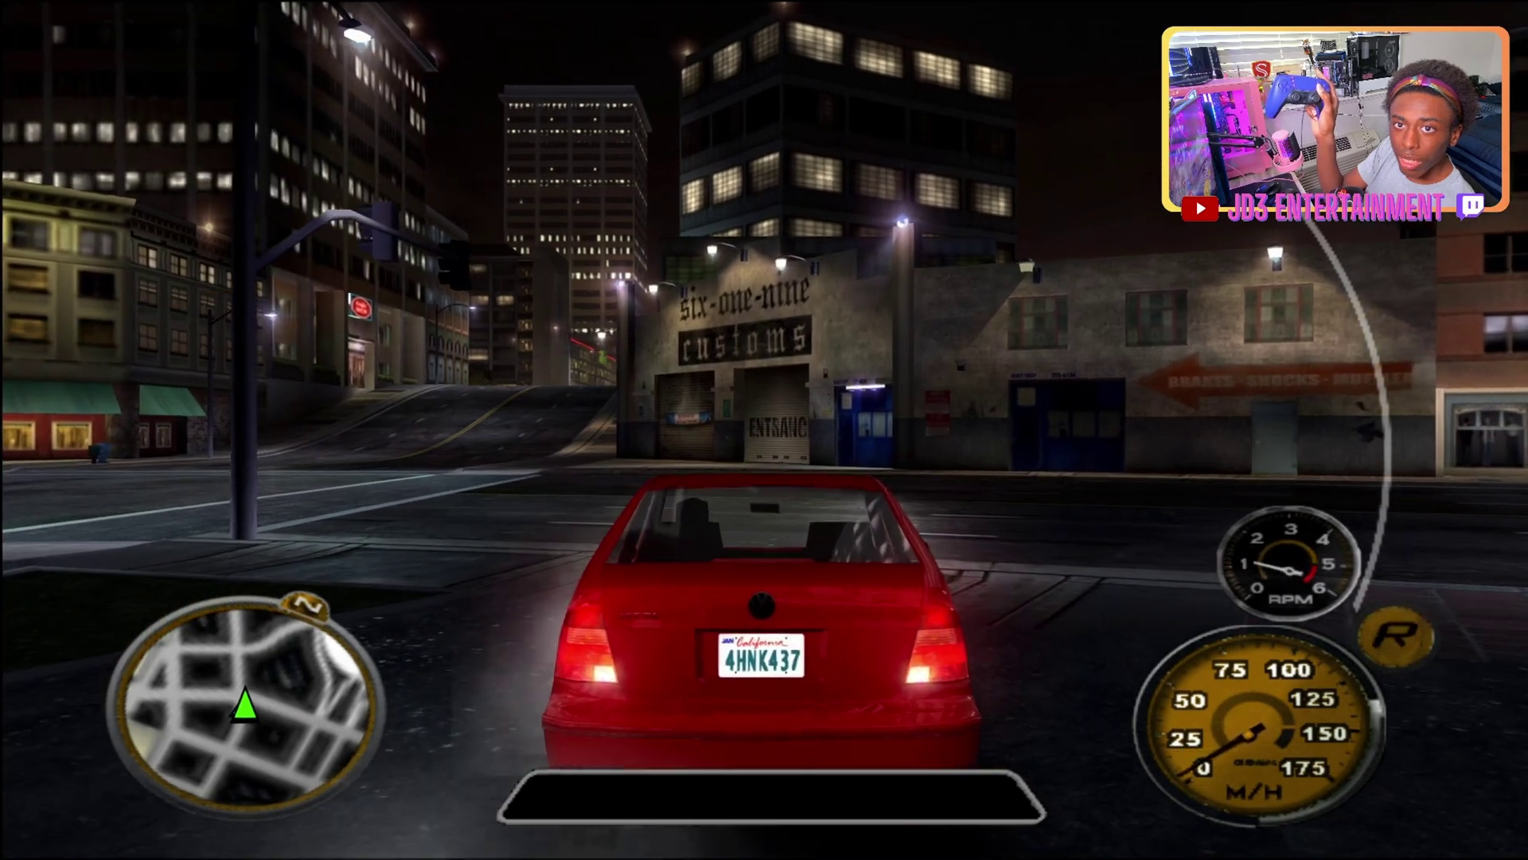
key(Up)
key(Up)
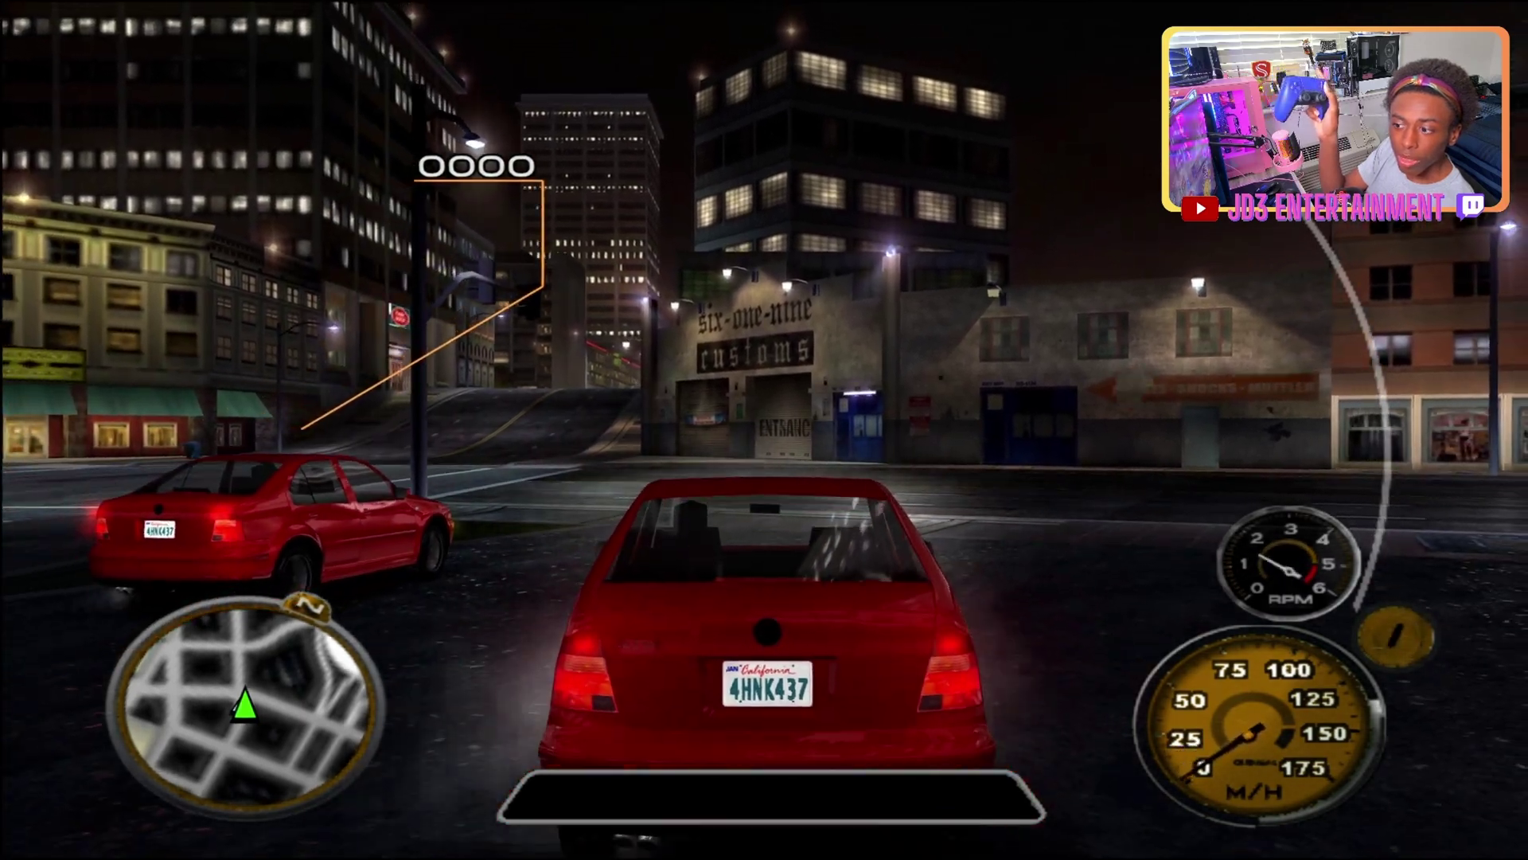